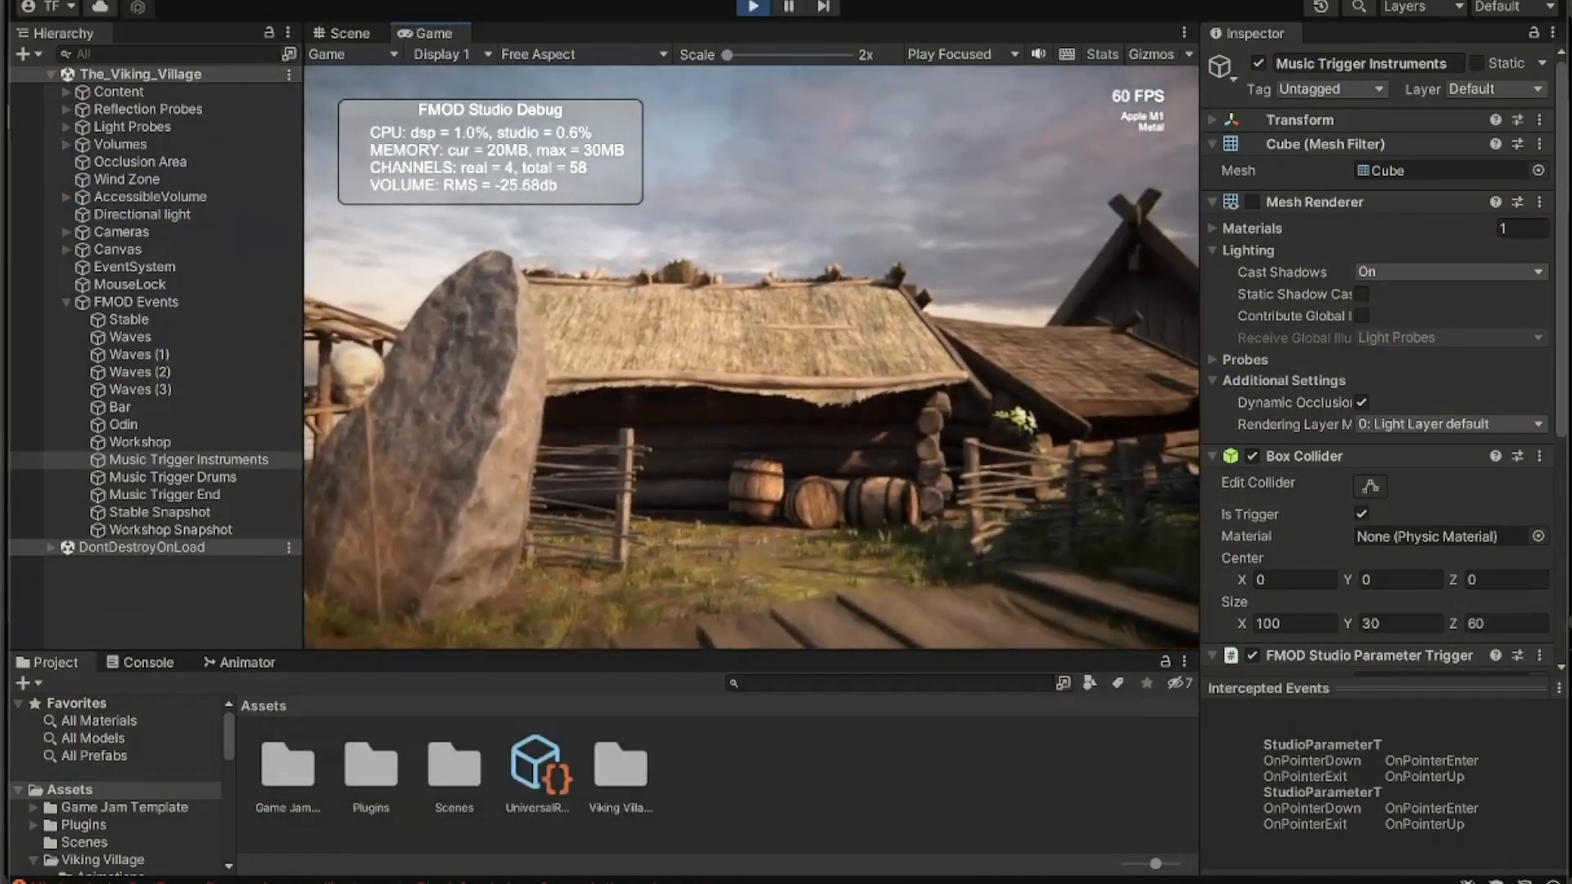
- Walk the player through the running Viking Village game along the boardwalk and onto the pier to hear the music changes
key("w")
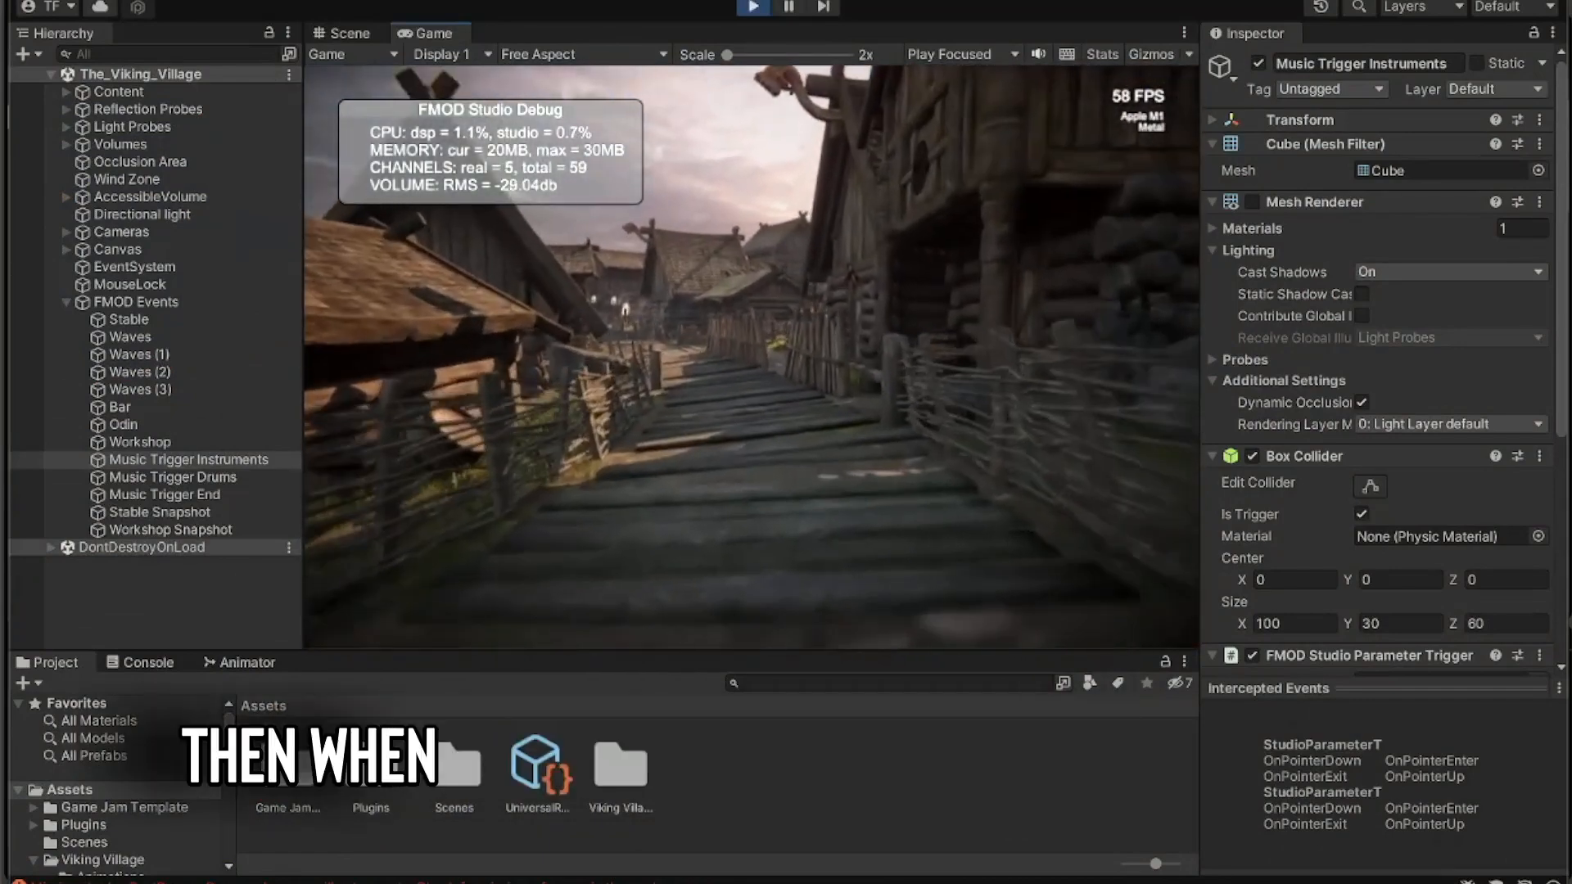
key("w")
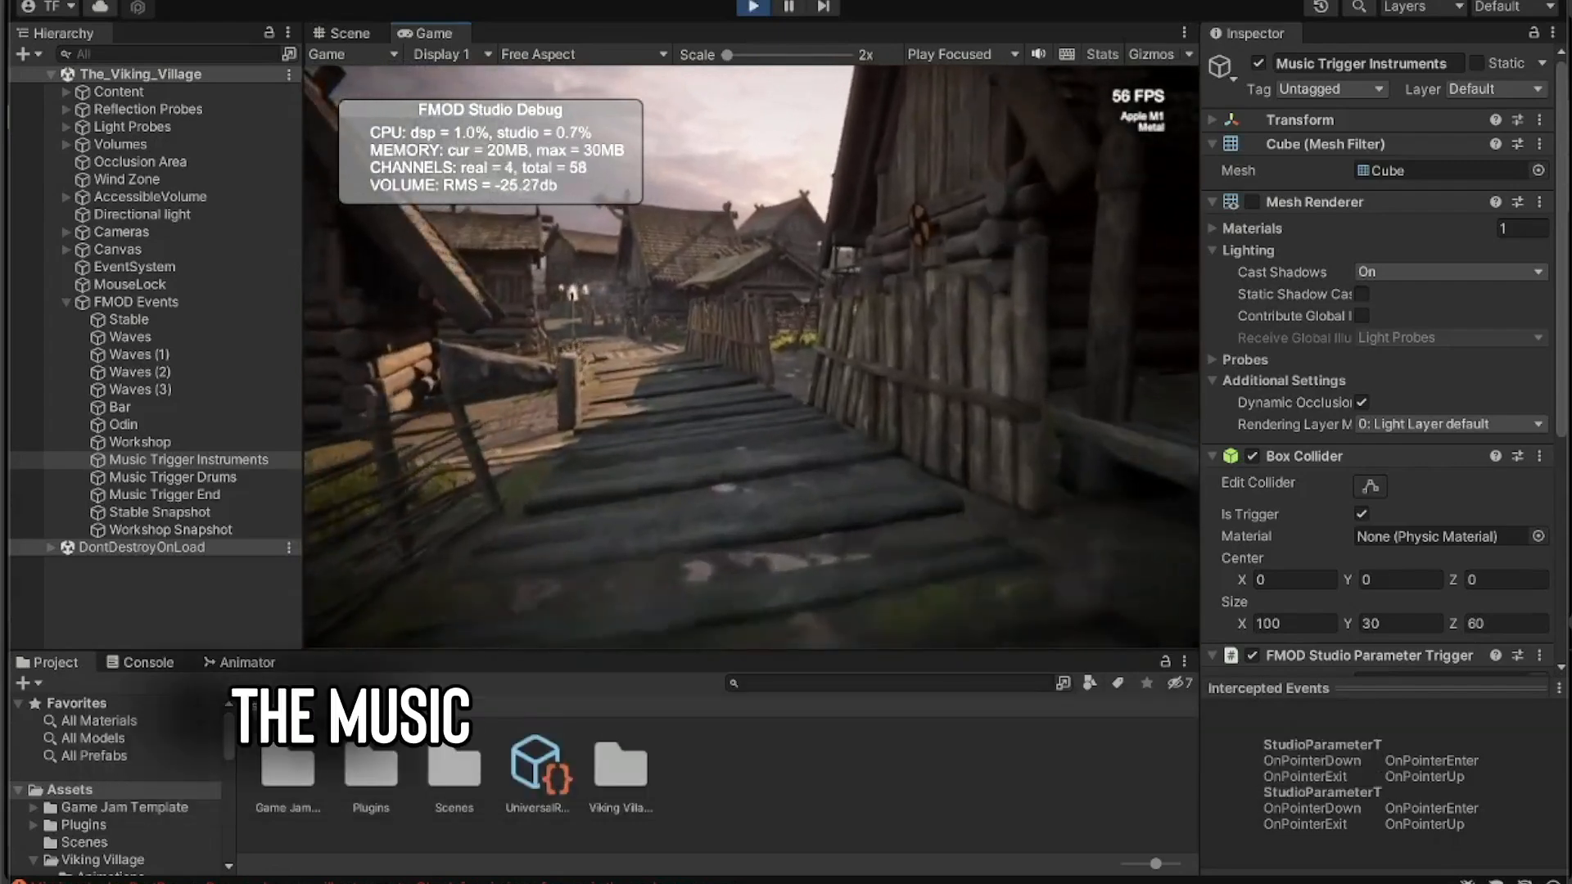
key("w")
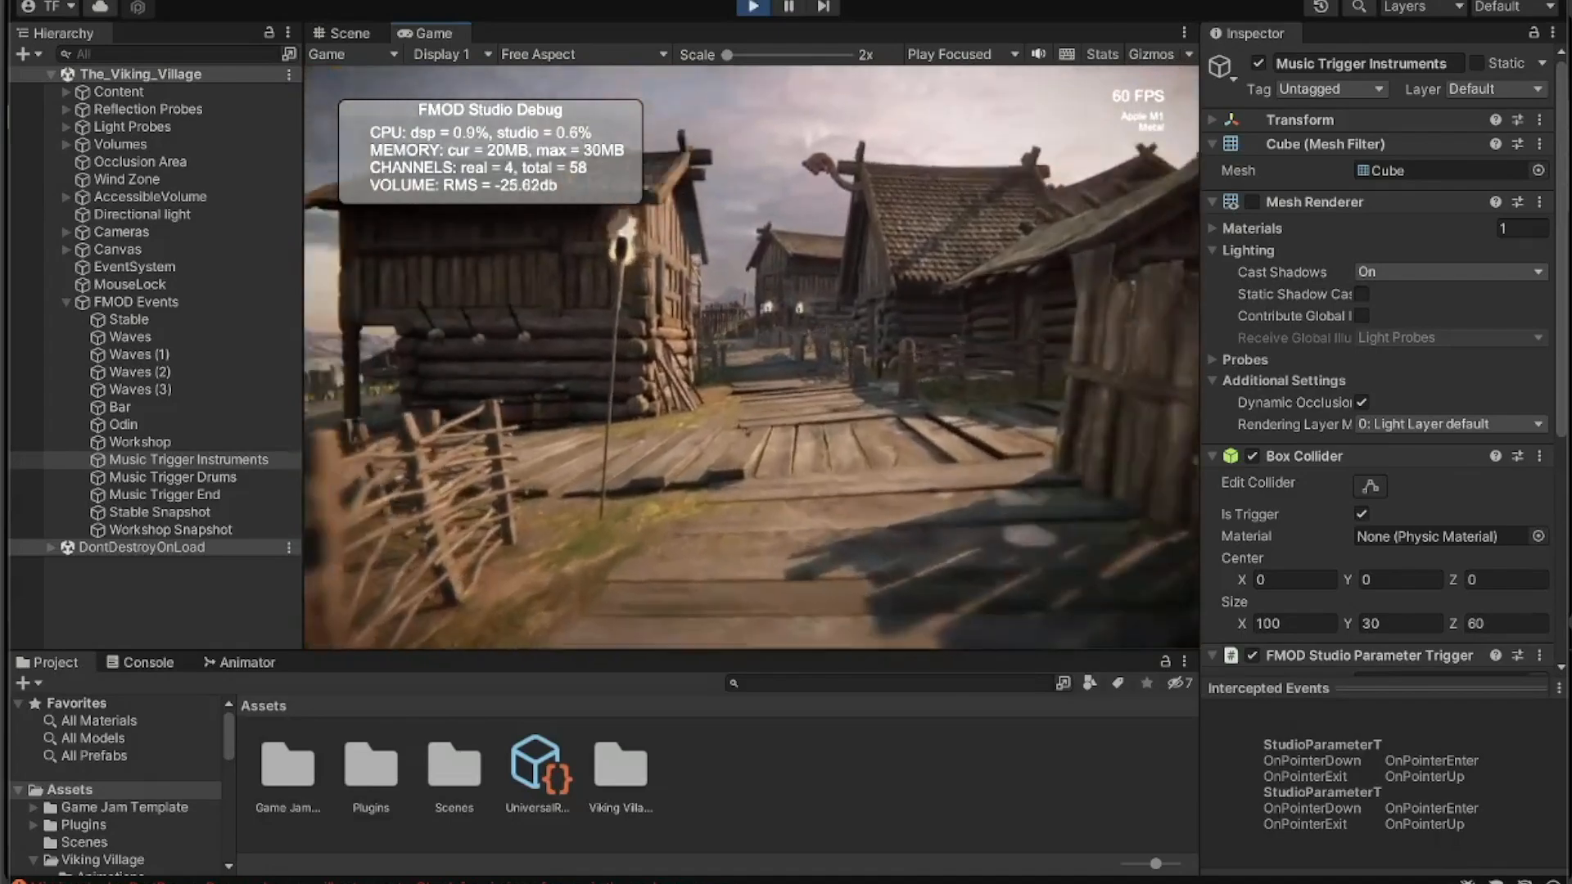
key("w")
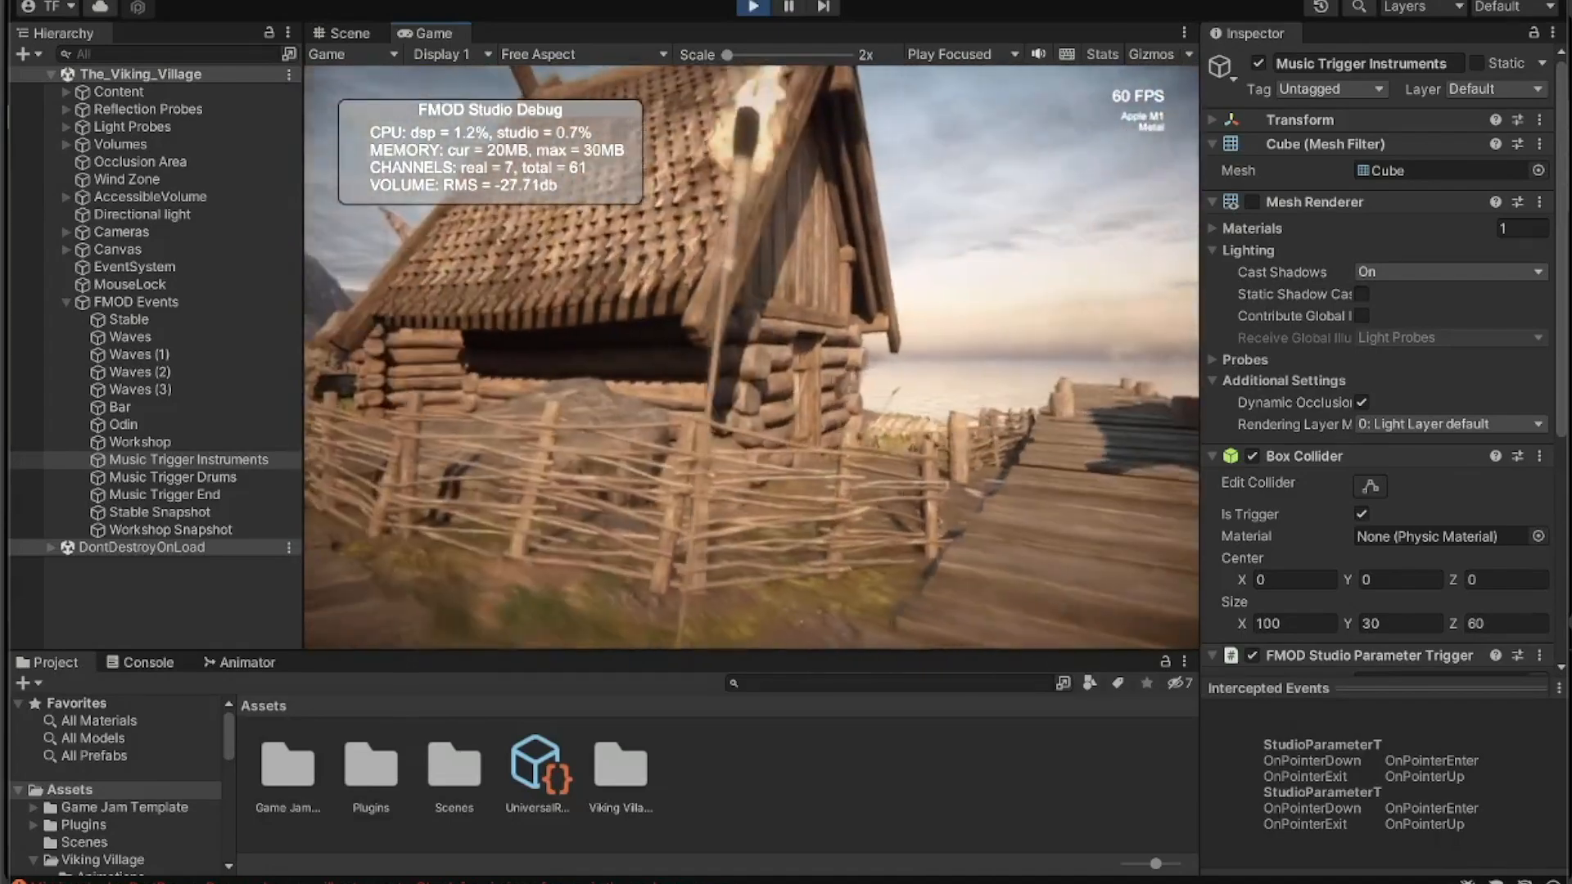
key("s")
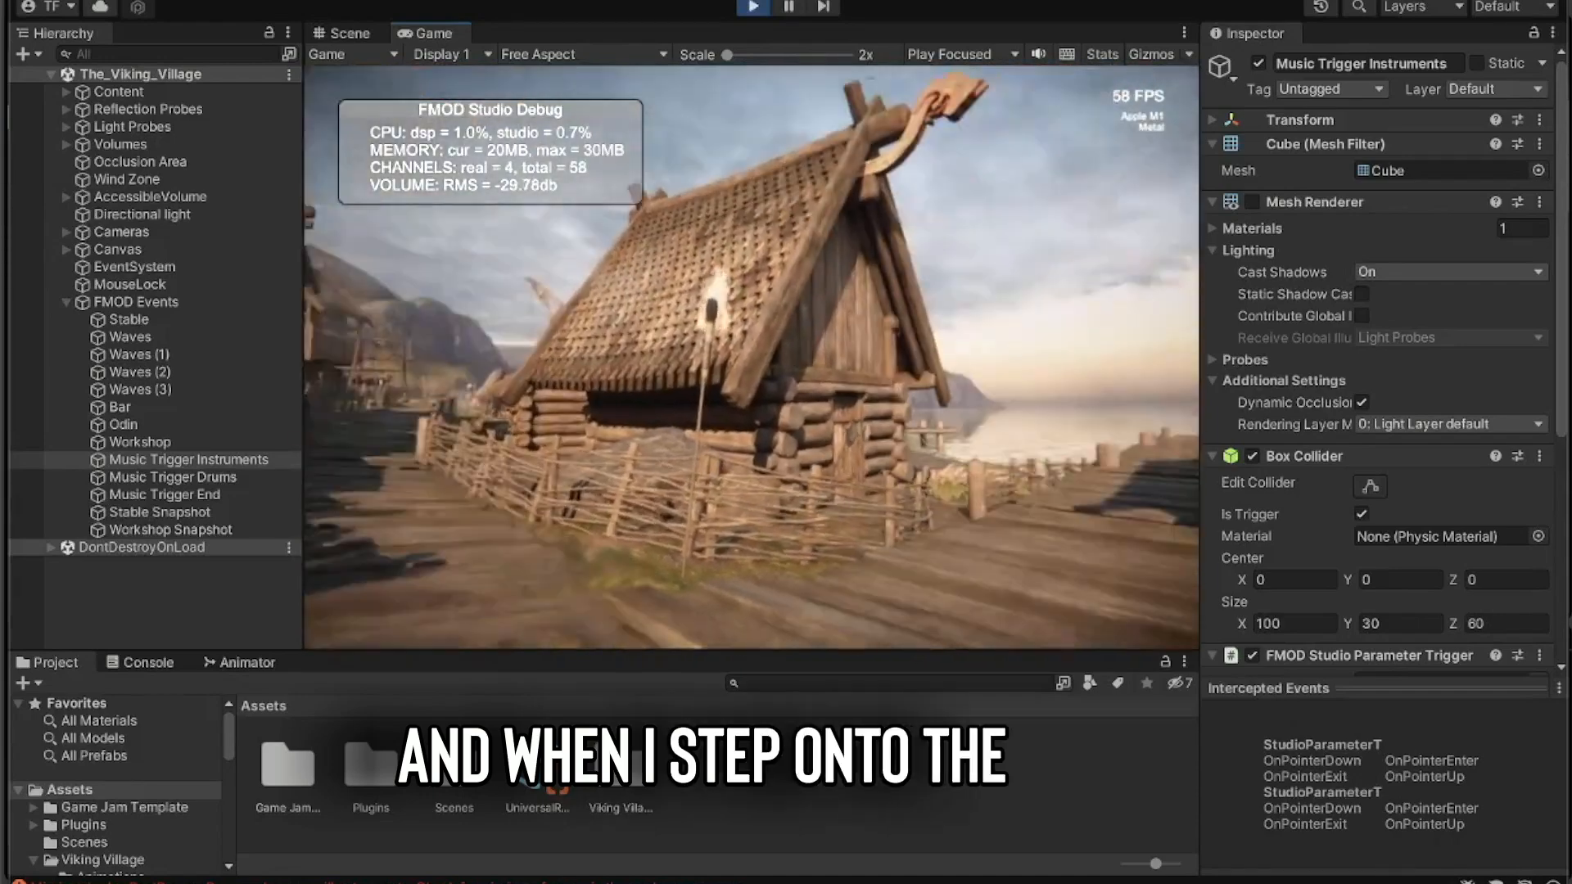
key("w")
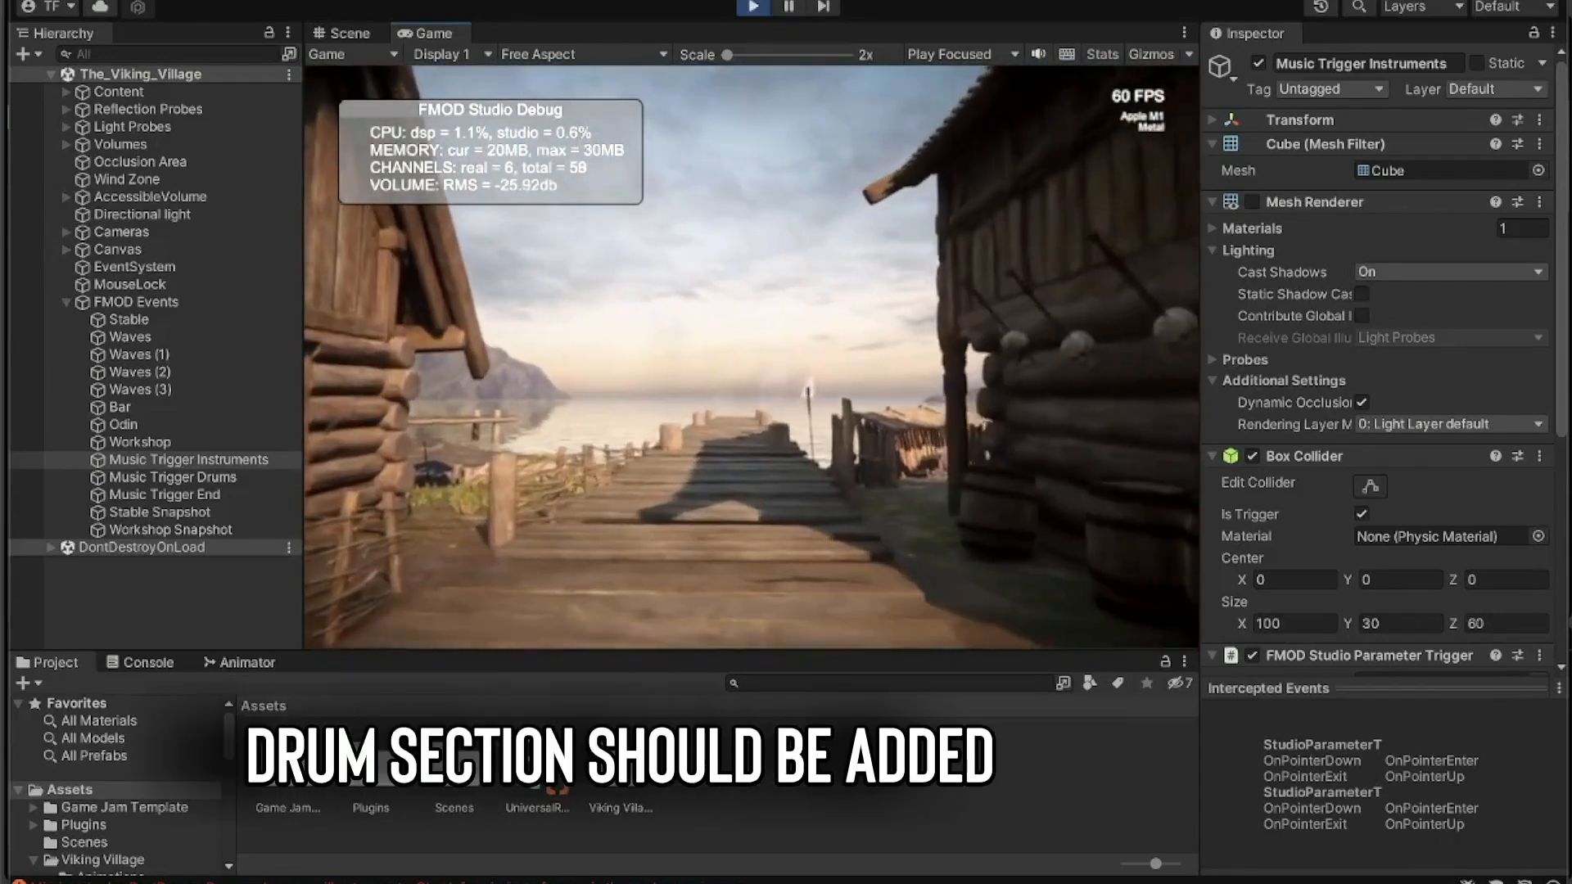
key("w")
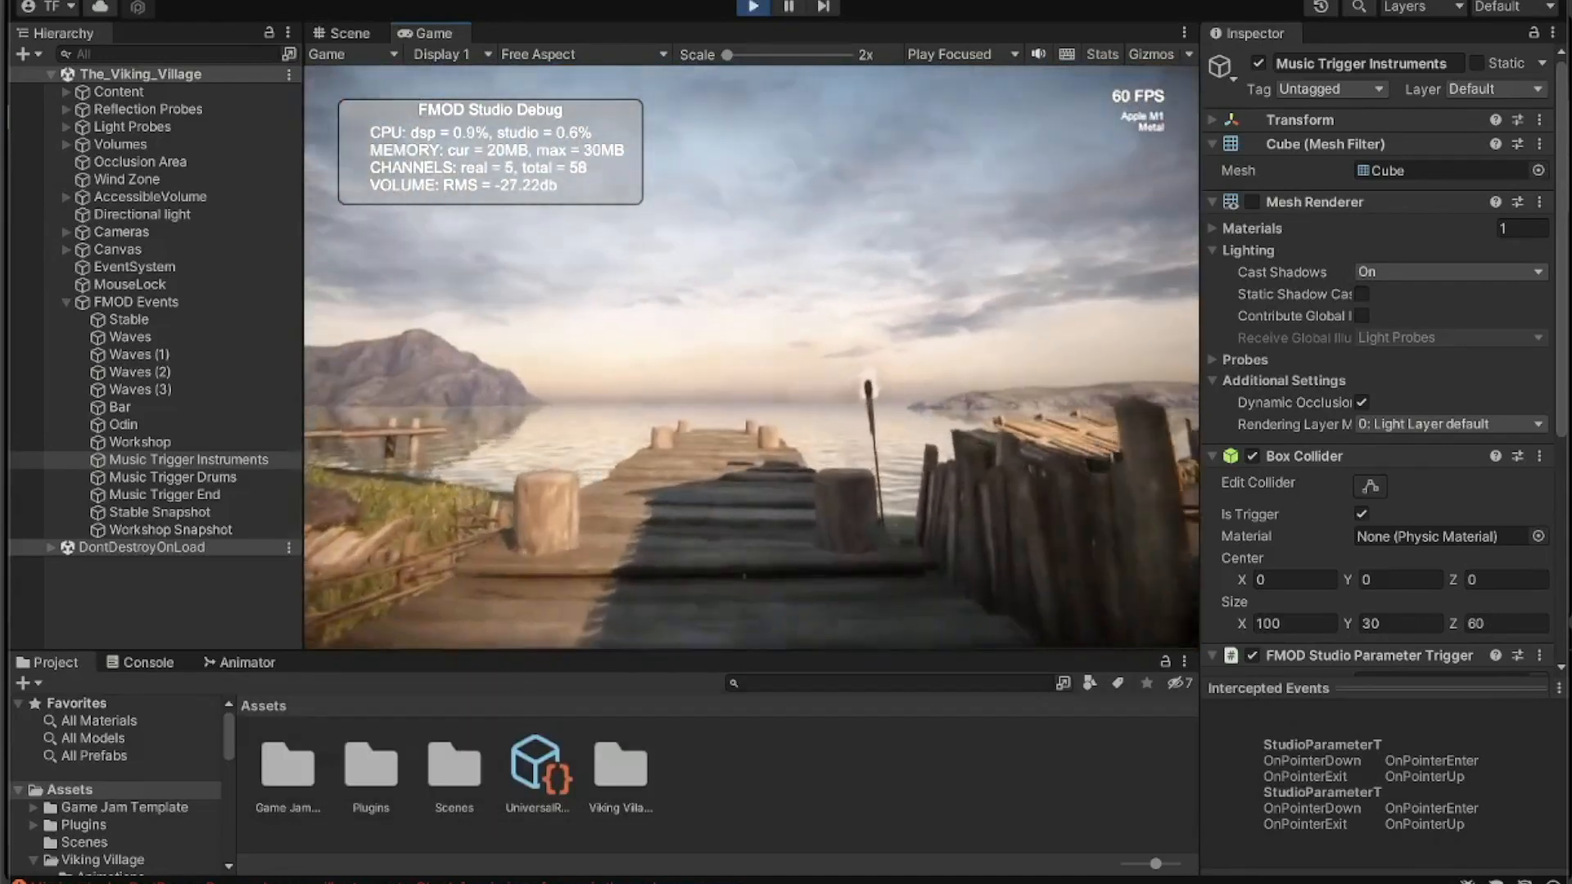
key("w")
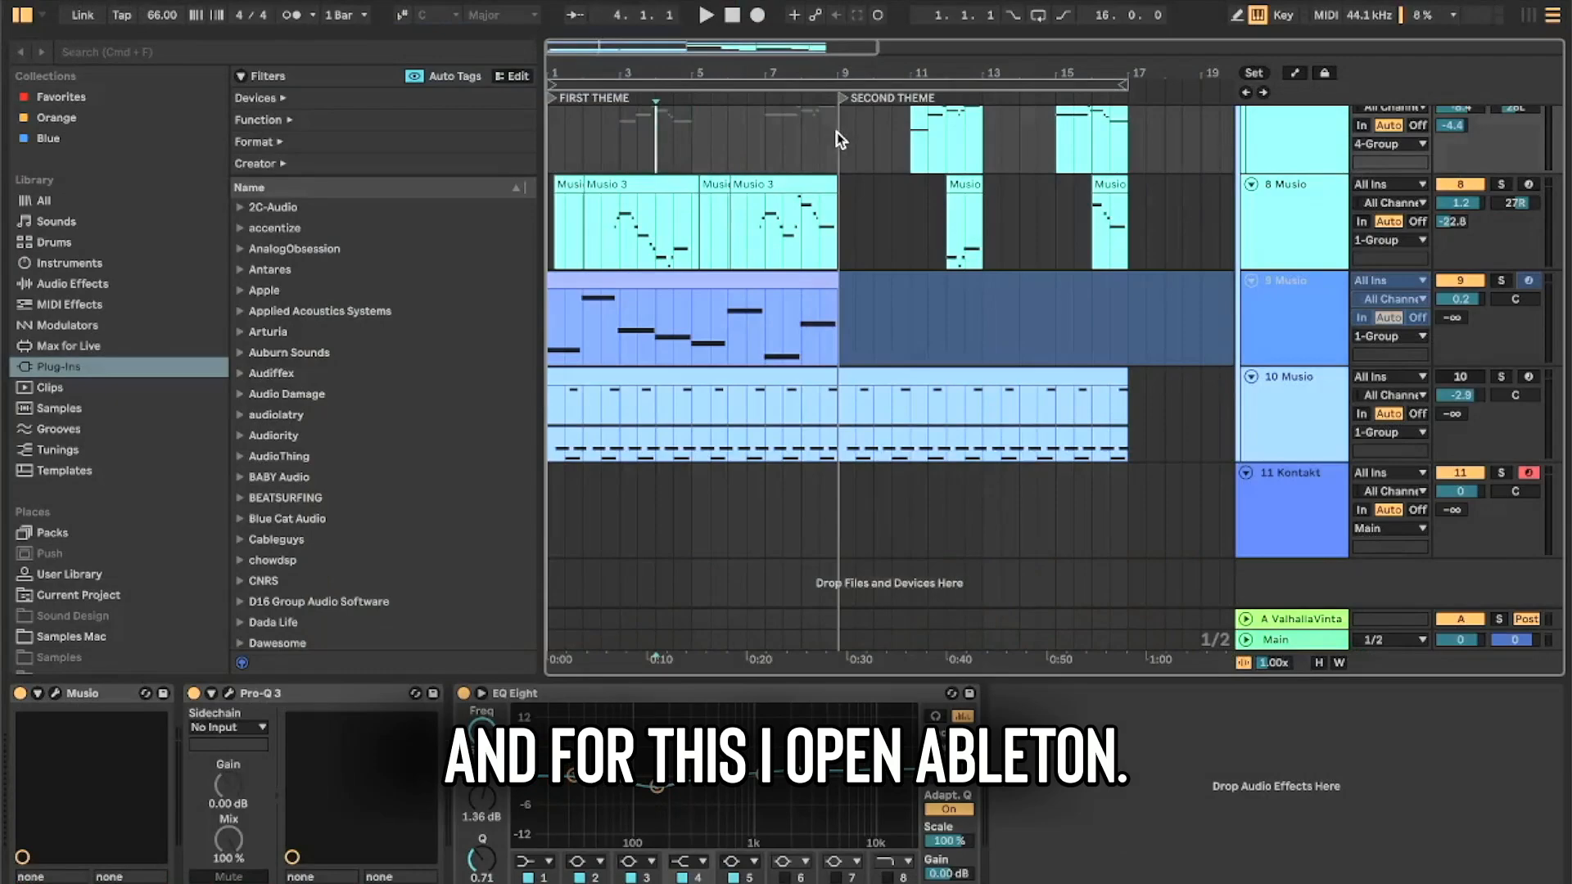
- Switch to Ableton Live, mark the FIRST THEME and SECOND THEME sections in the arrangement, and play each from its start
left_click_drag(839, 140, 571, 135)
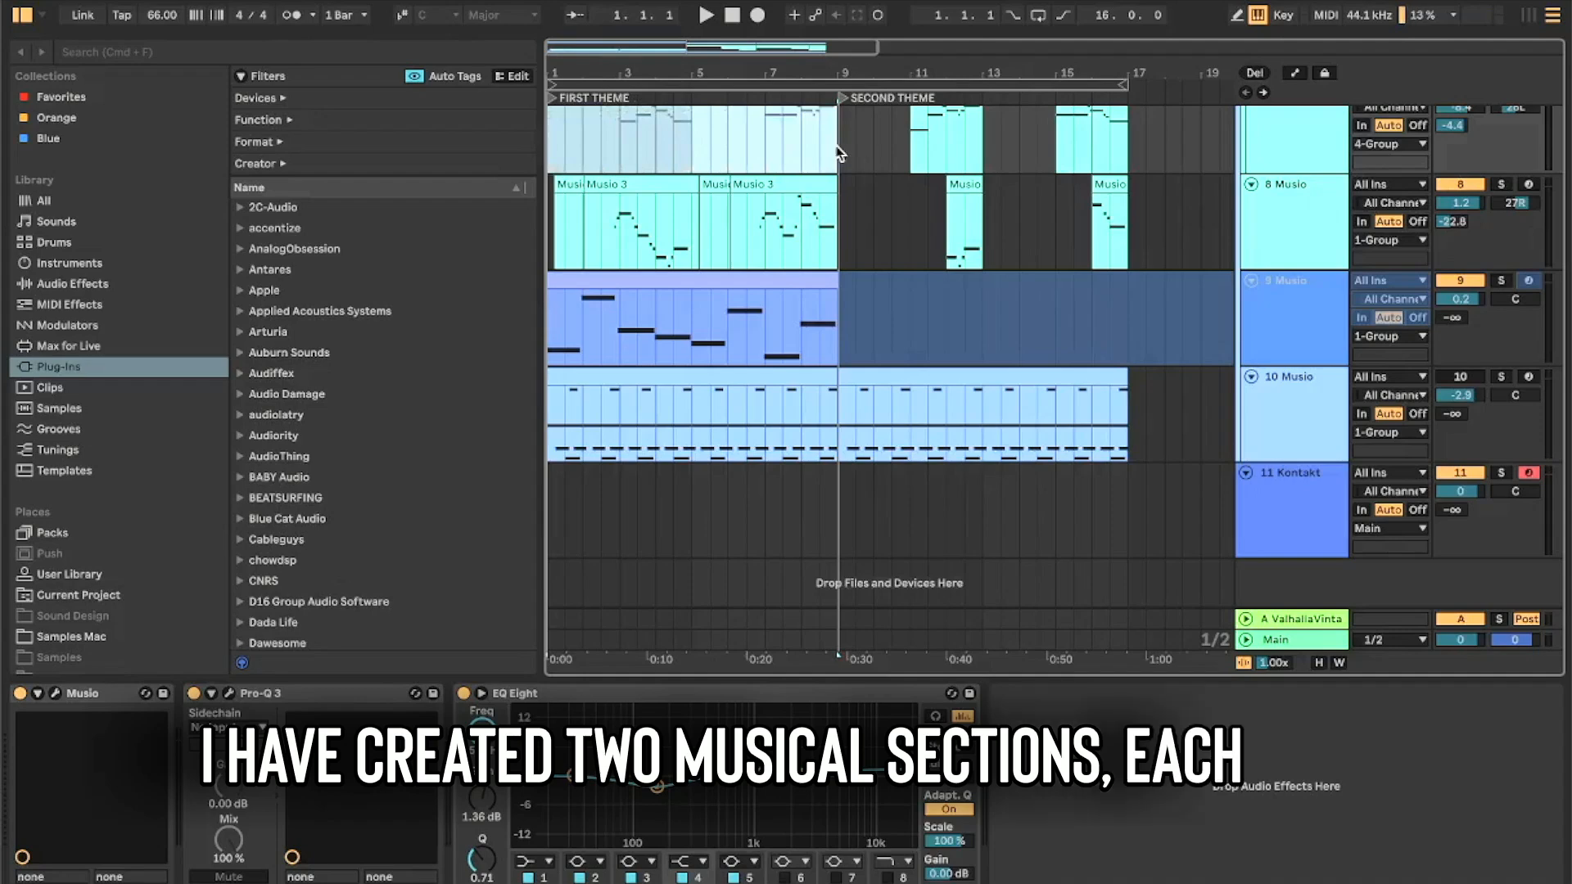
left_click_drag(837, 144, 1128, 147)
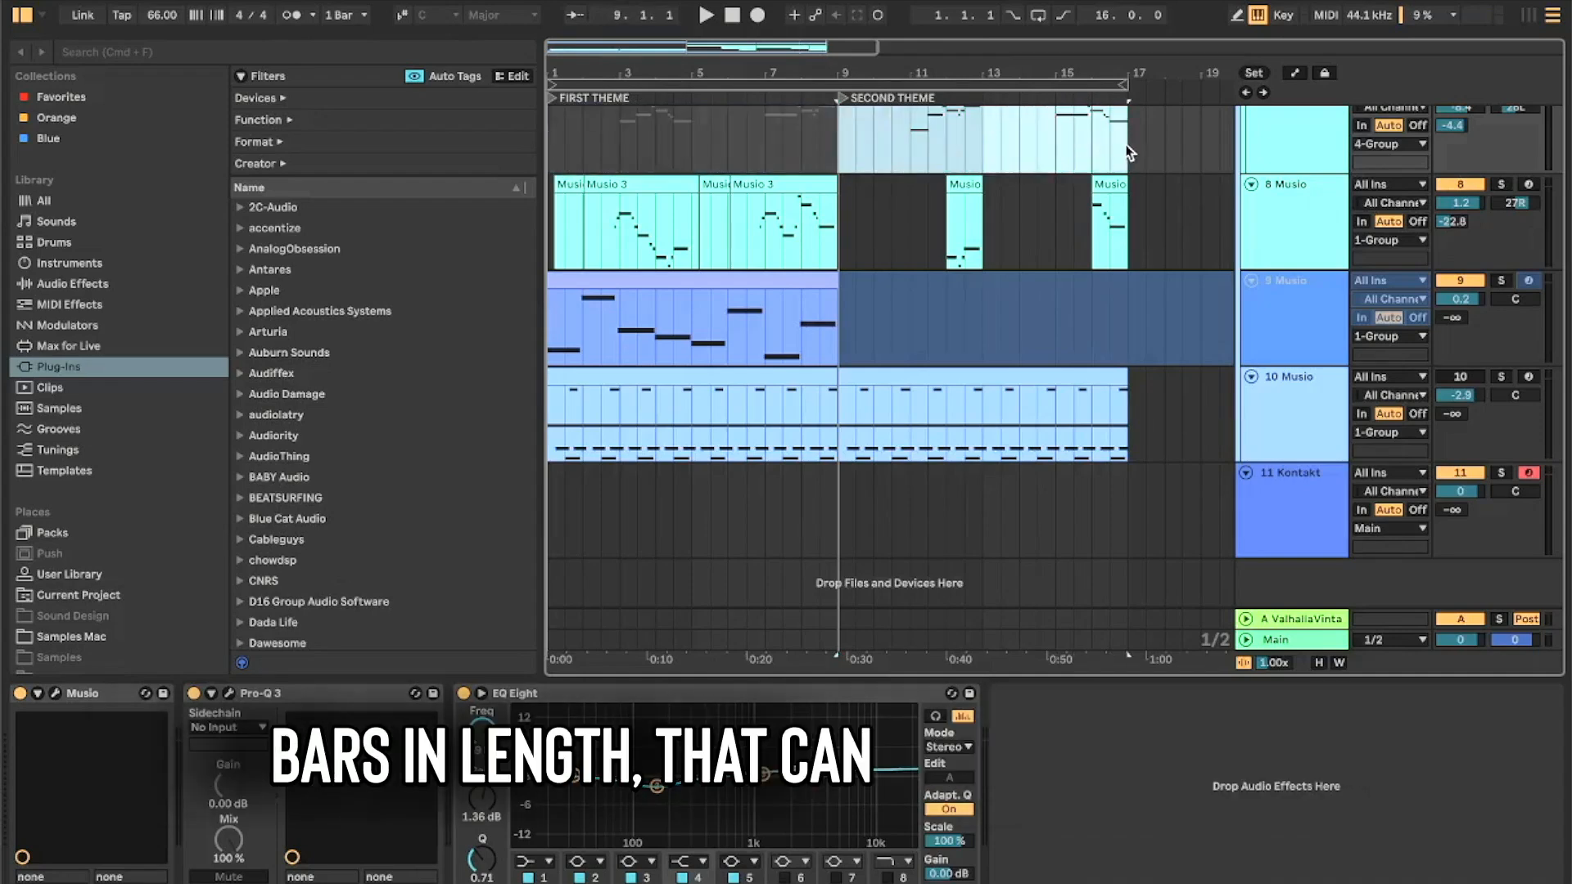
left_click(733, 17)
left_click(706, 16)
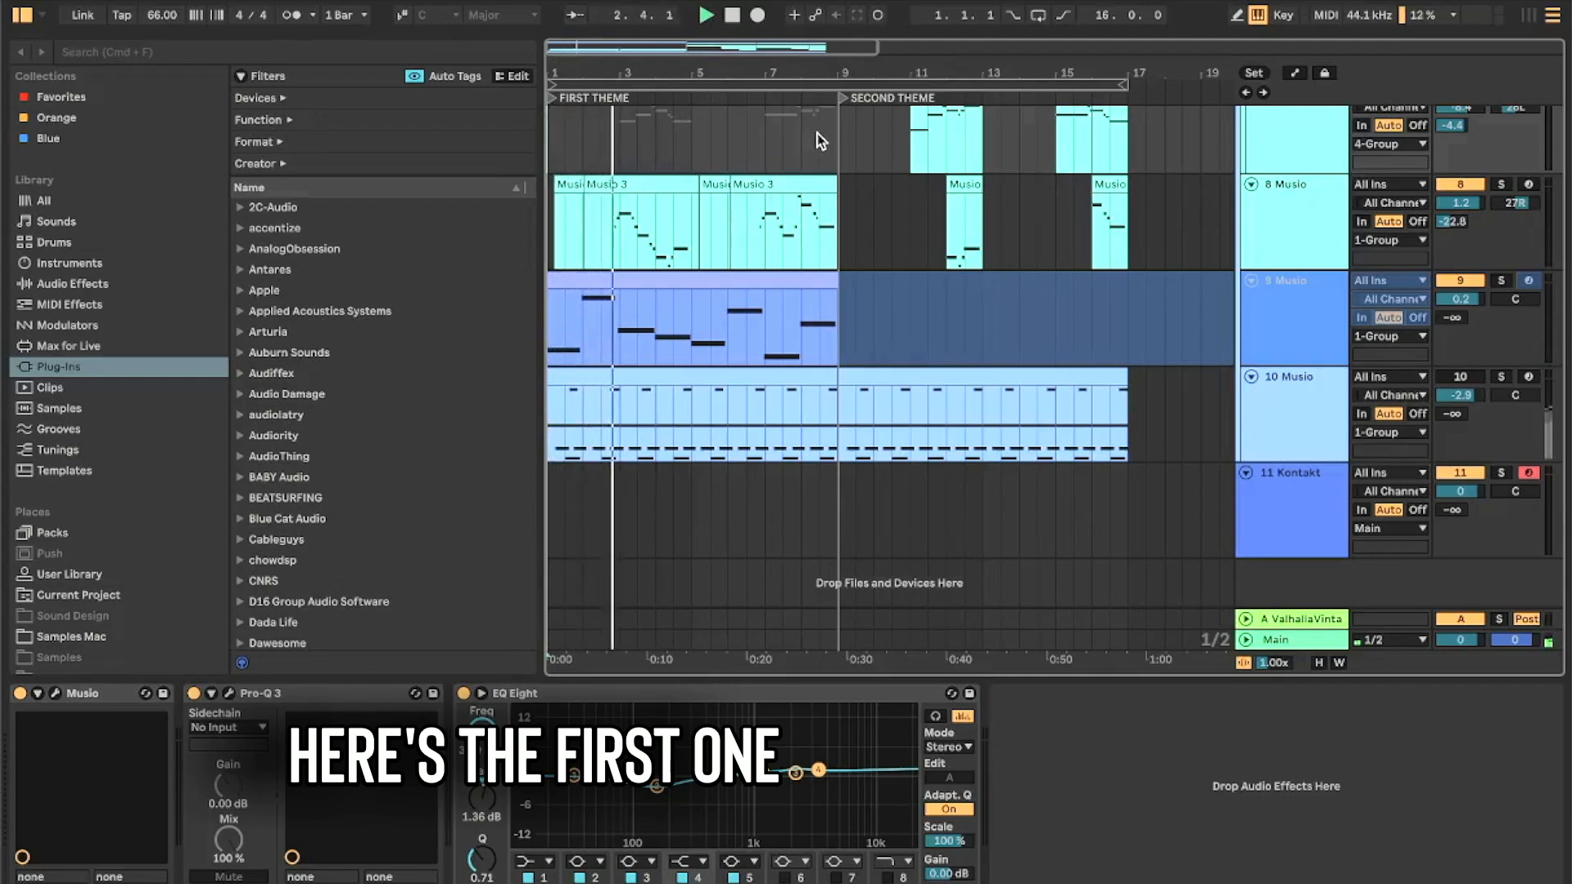
left_click(837, 134)
left_click(732, 16)
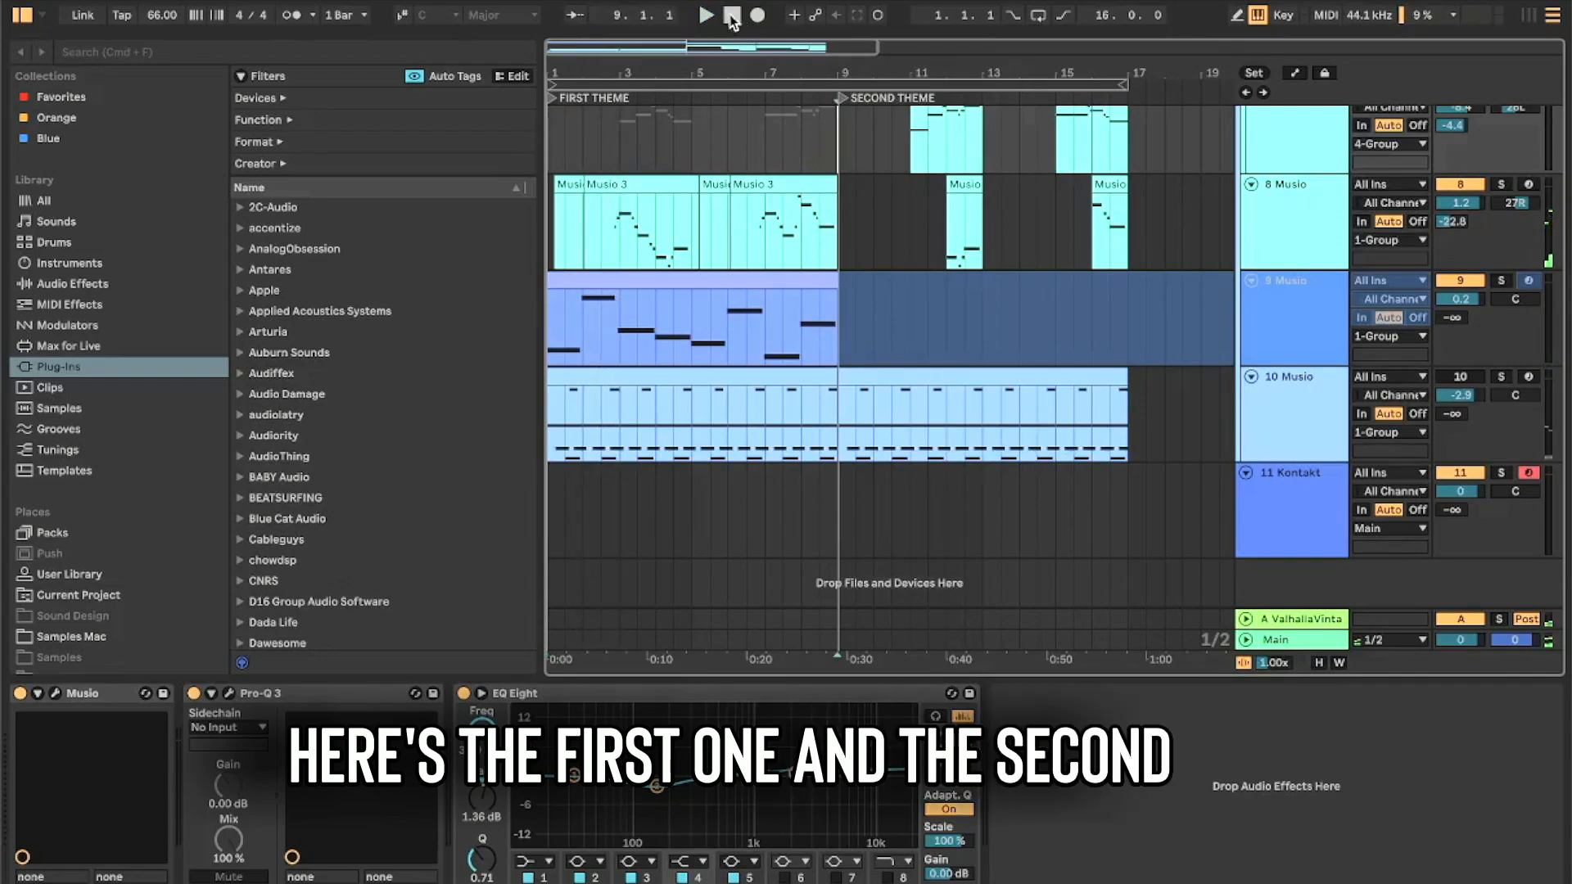
left_click(710, 13)
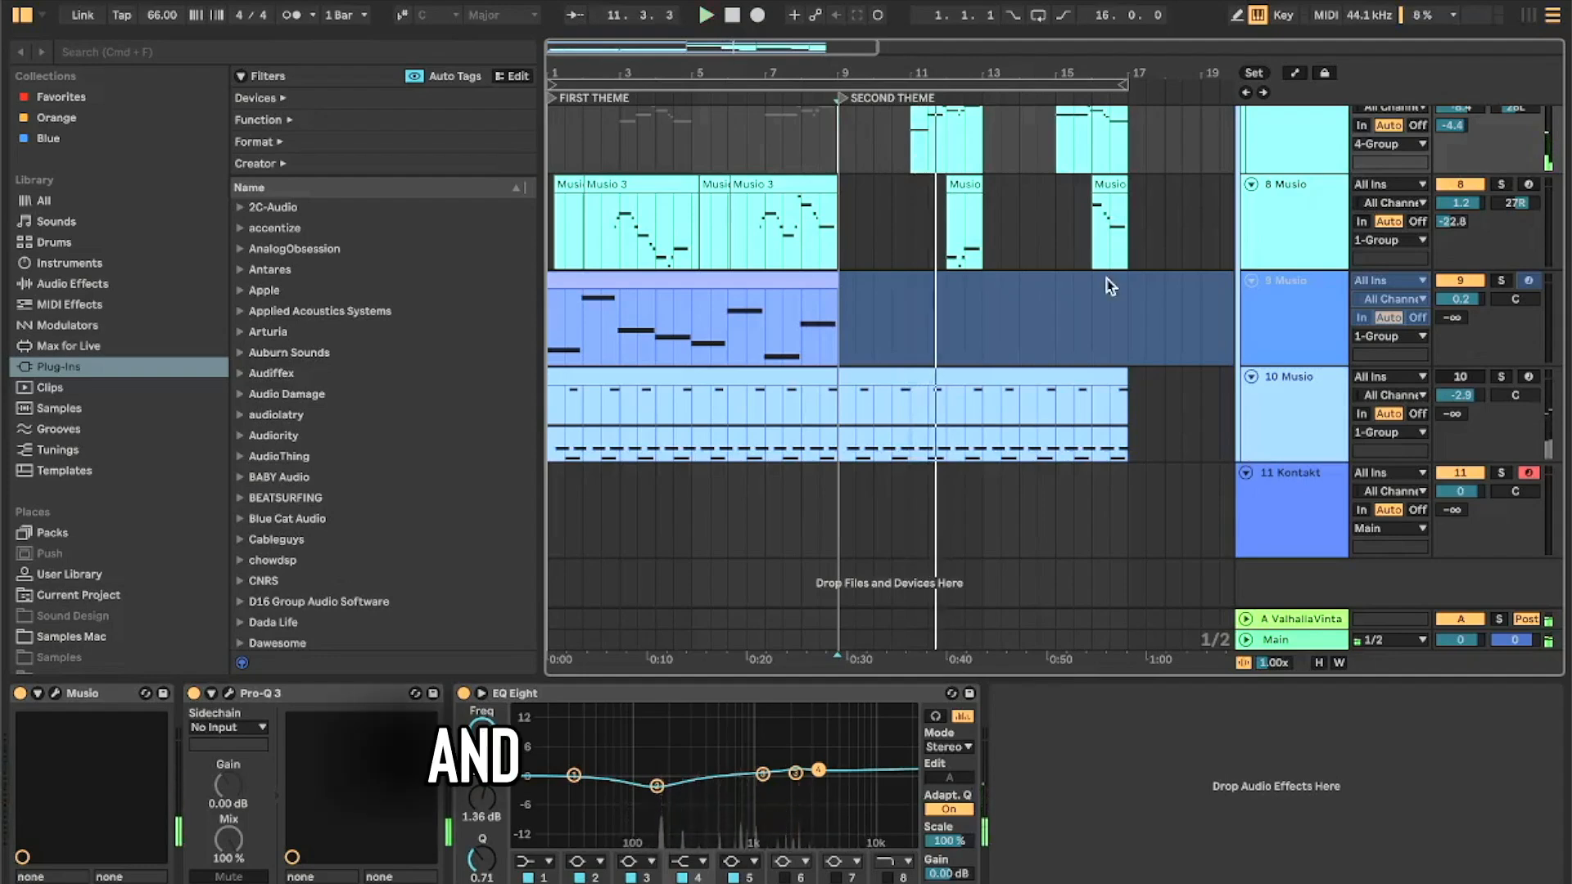
- Solo the 10 Music track and open the plug-in window of its Music instrument
left_click(1501, 376)
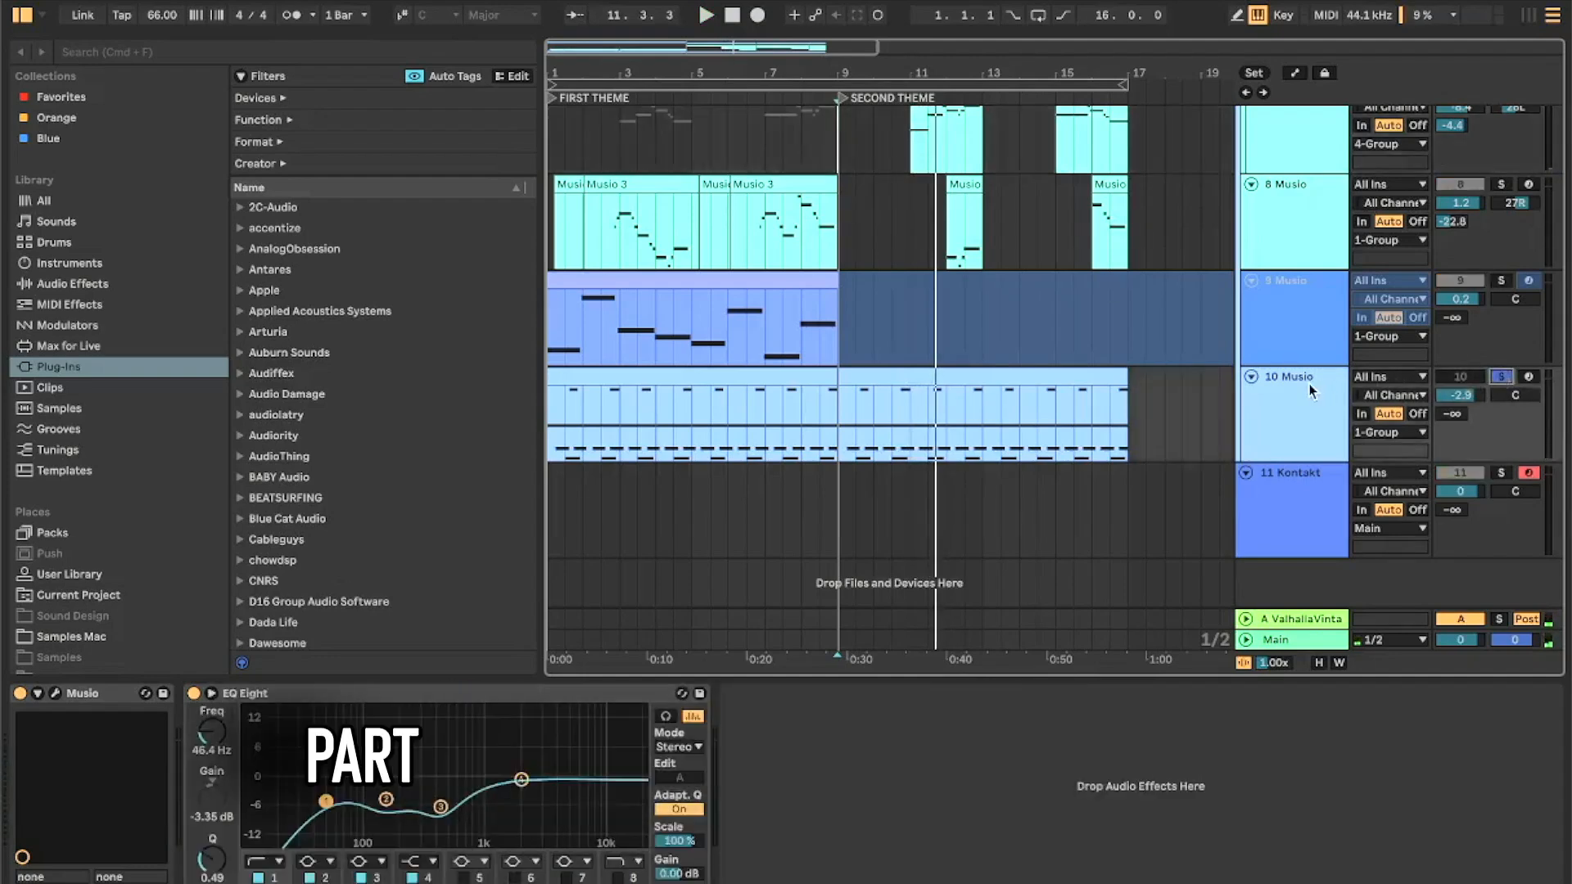
left_click(56, 694)
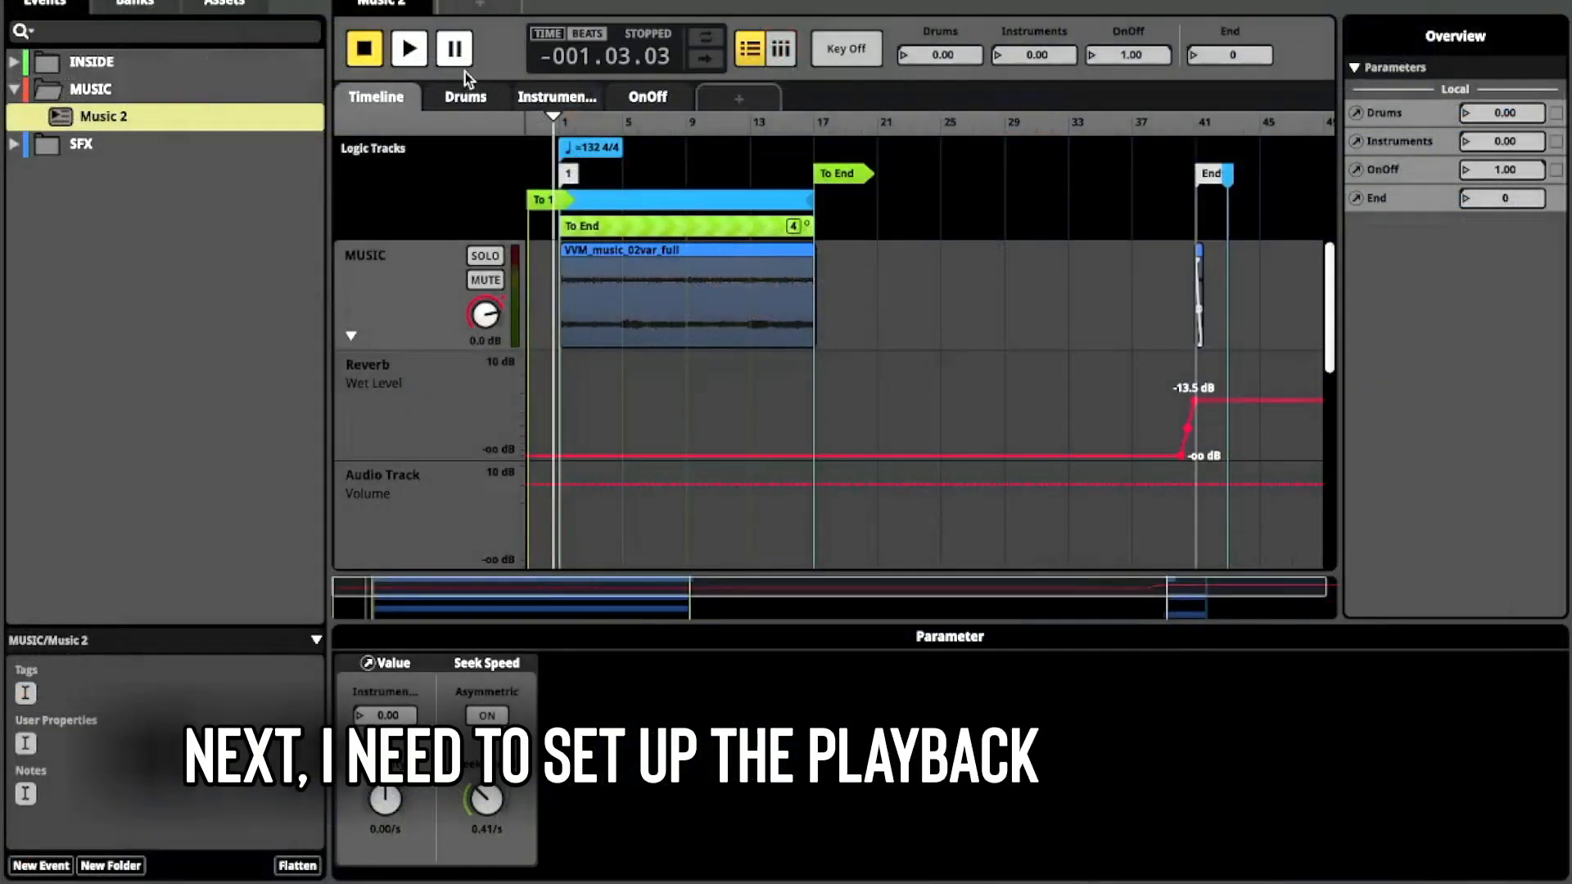
- Switch to FMOD Studio, play the Music 2 event with the Instruments parameter at 1.00, and inspect that parameter's seek speed
left_click(410, 49)
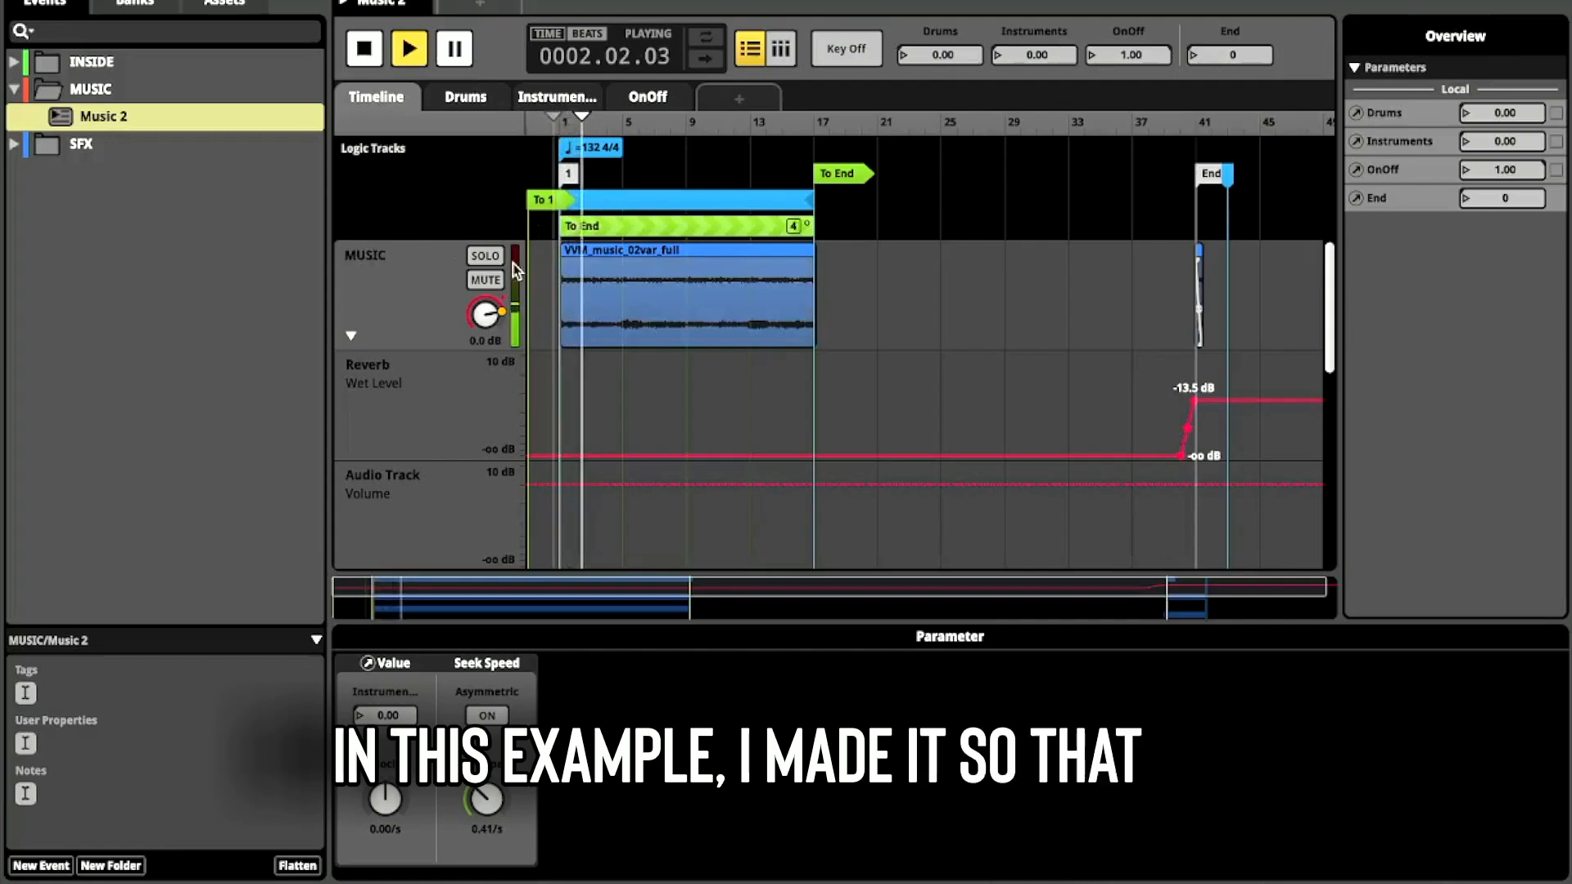
scroll(423, 356, "down", 3)
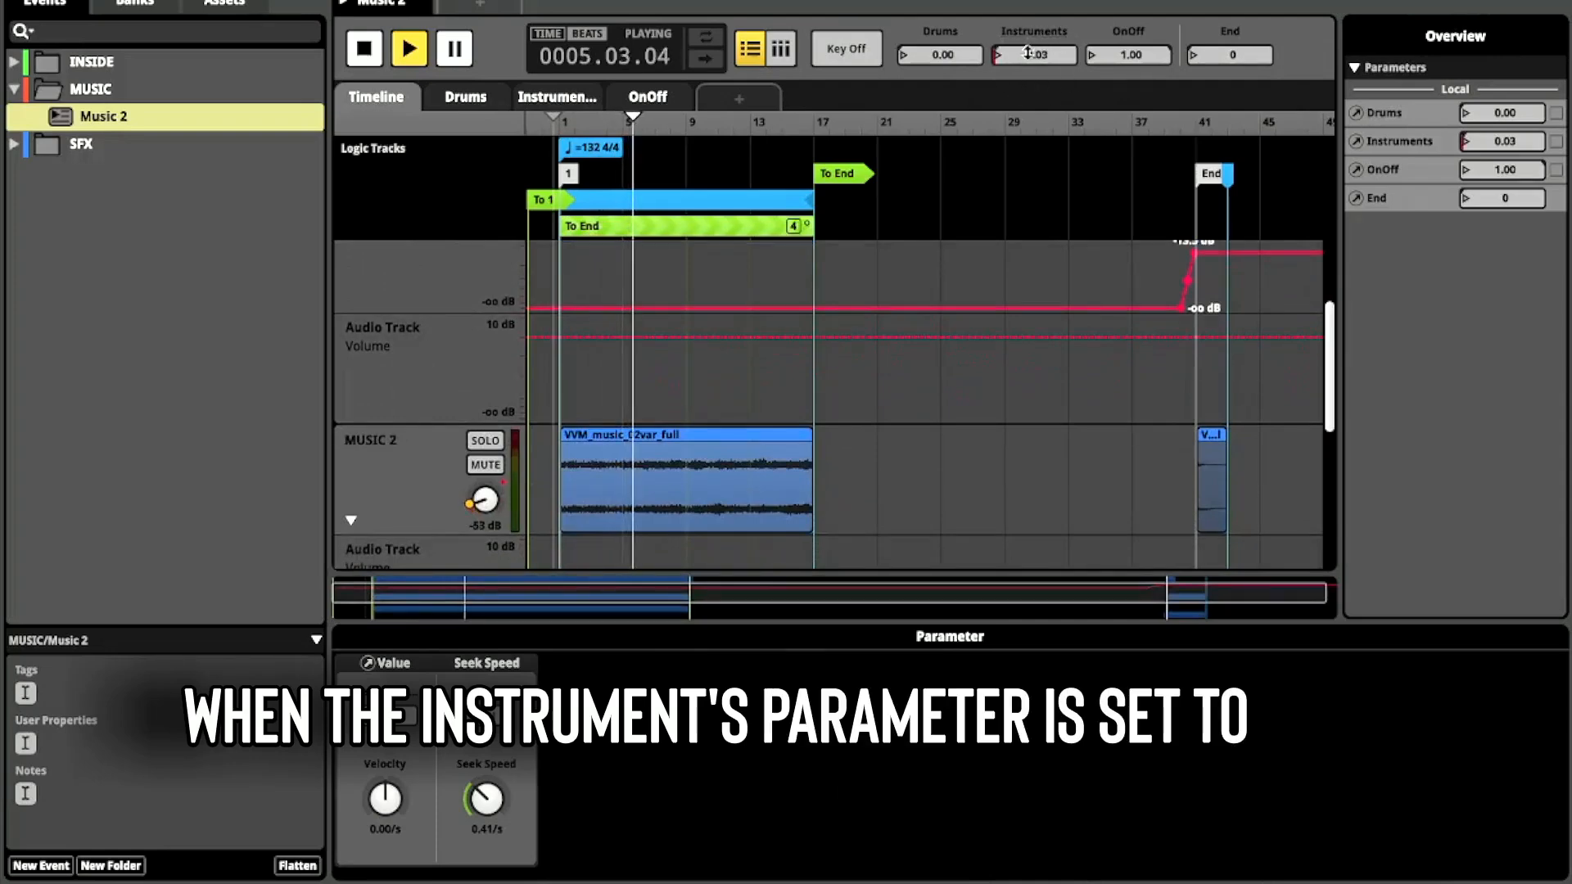
left_click_drag(1034, 54, 1054, 47)
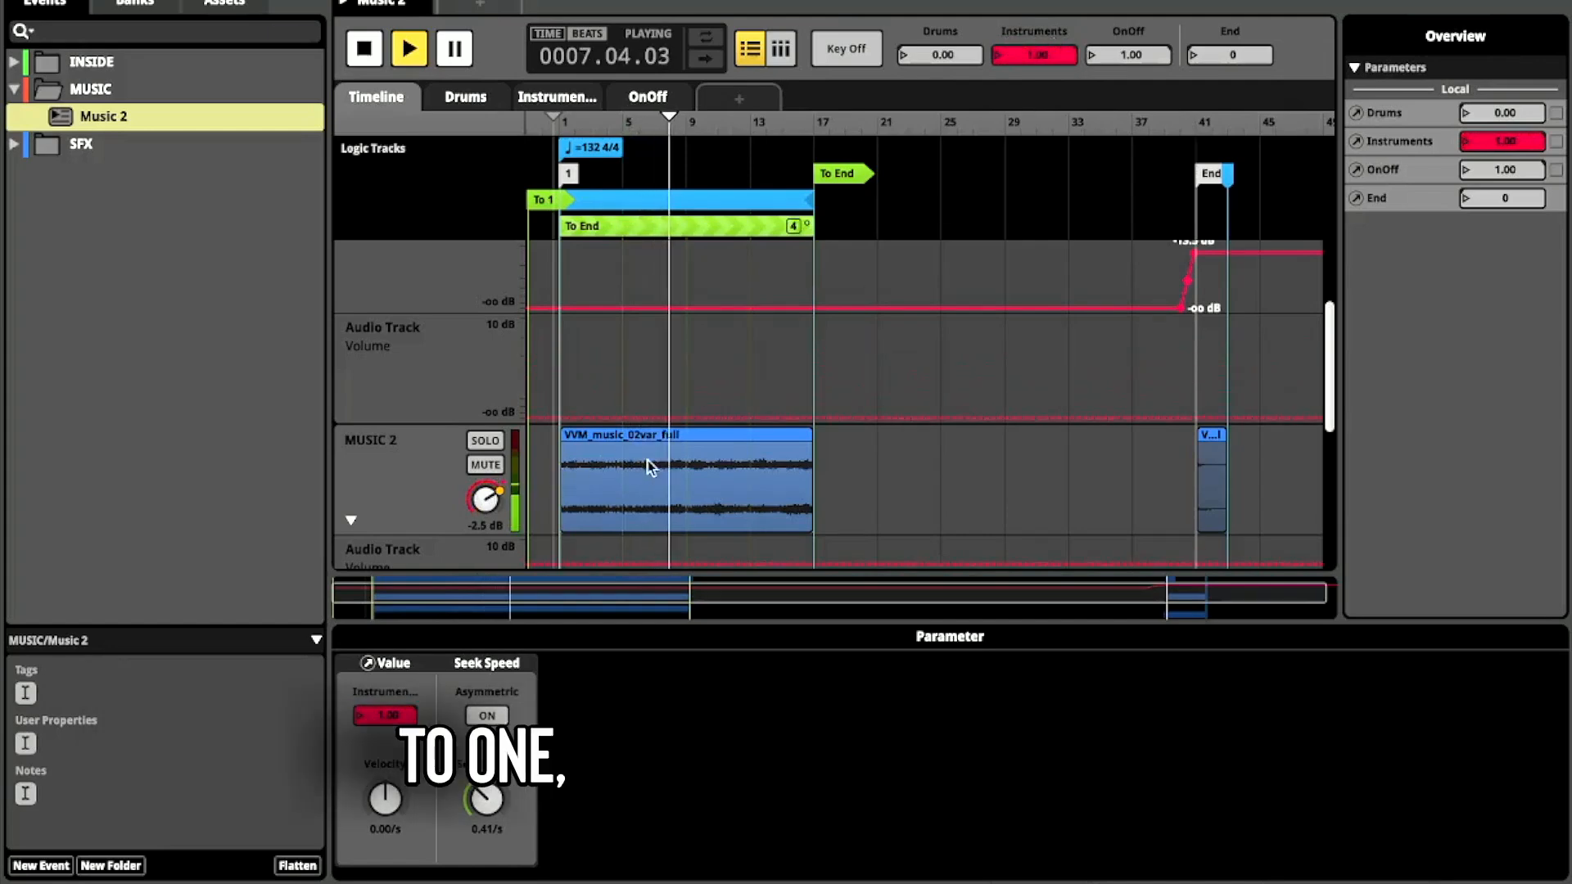
scroll(642, 440, "up", 1)
scroll(644, 443, "up", 3)
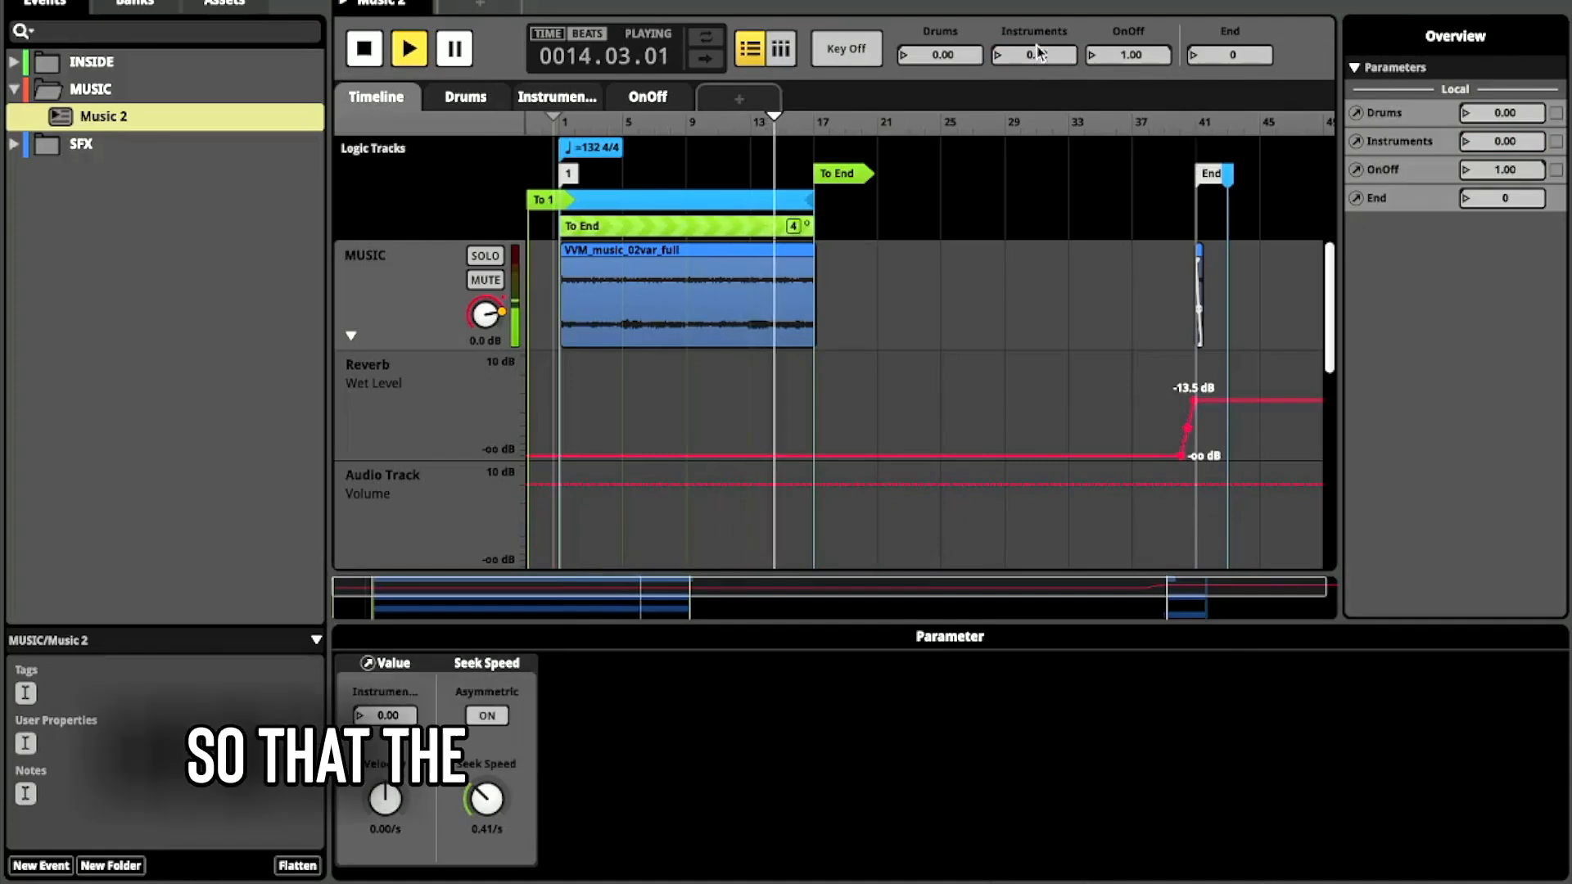
left_click(1037, 58)
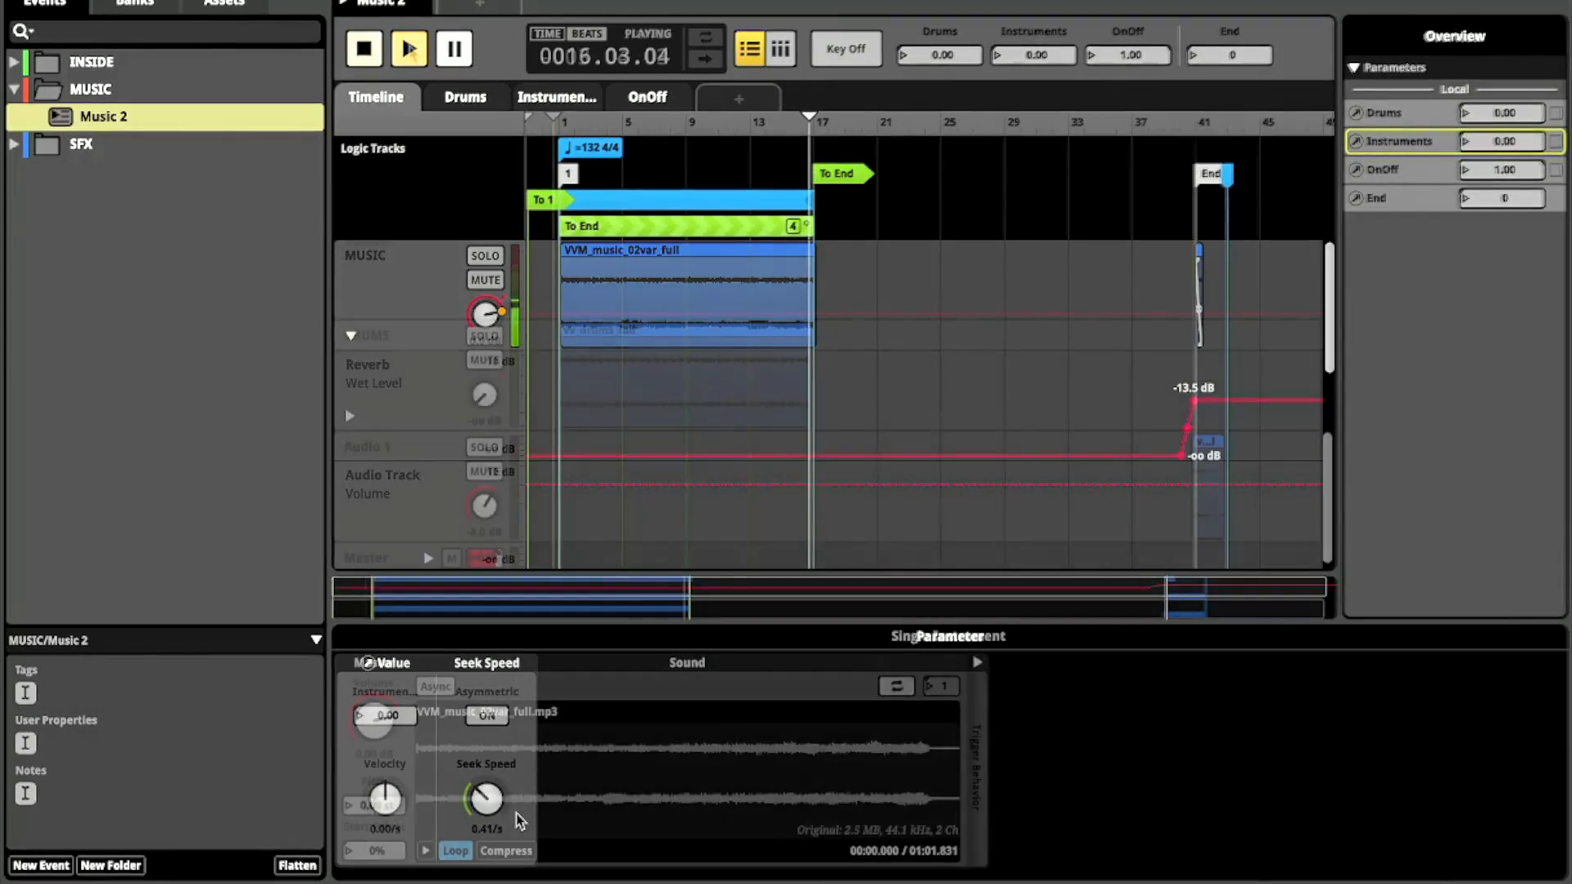
- Play the Music 2 event and raise its Drums parameter to 1.00 and its Instruments parameter to 1.00
key("space")
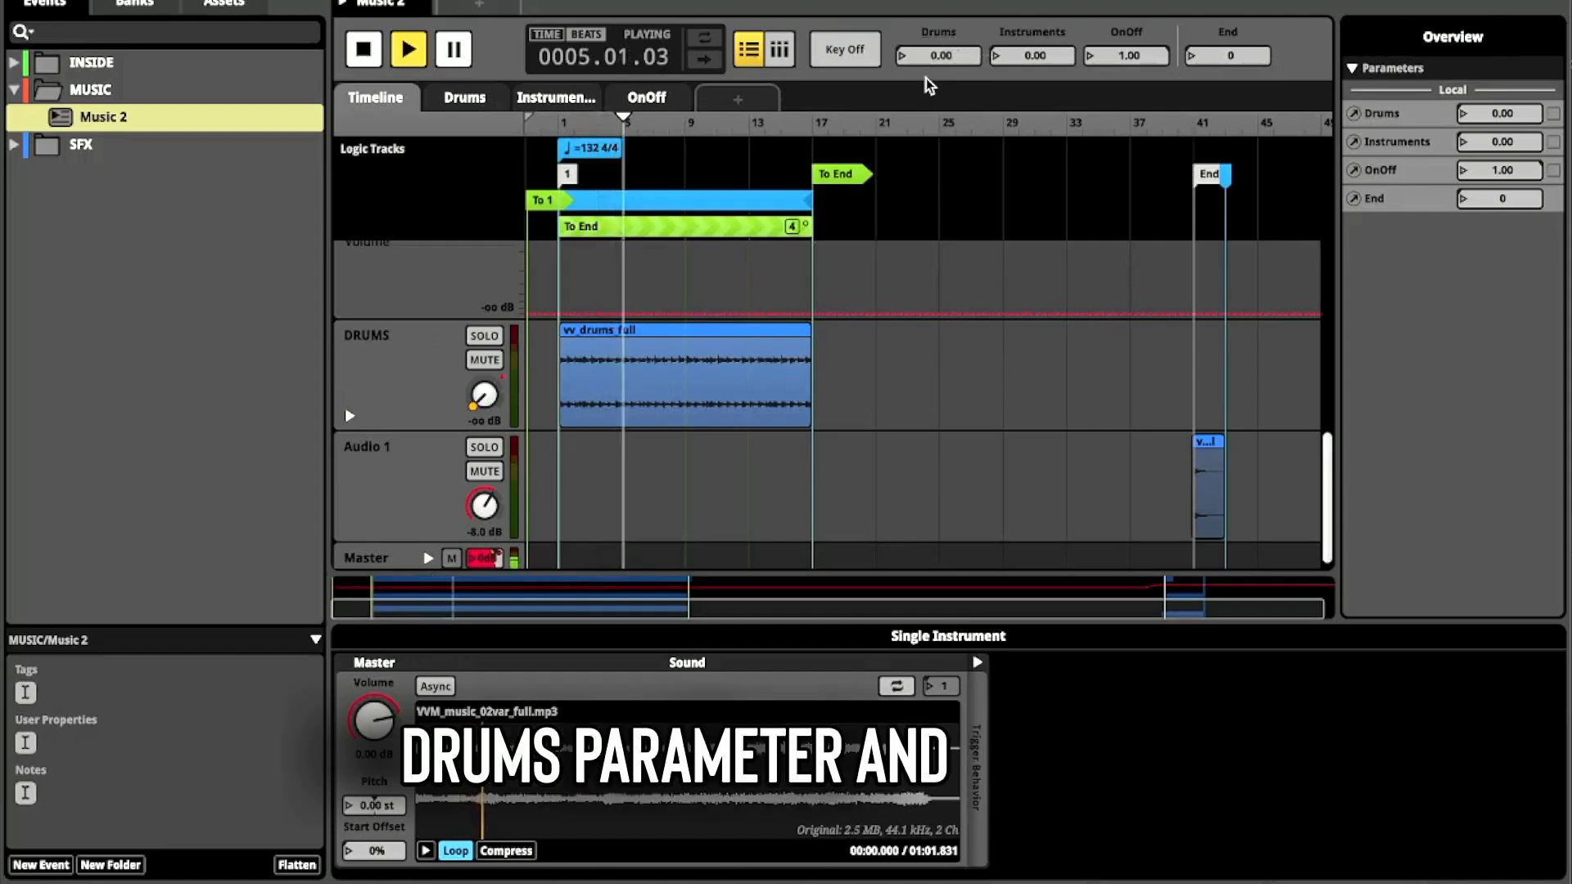
left_click_drag(931, 55, 938, 57)
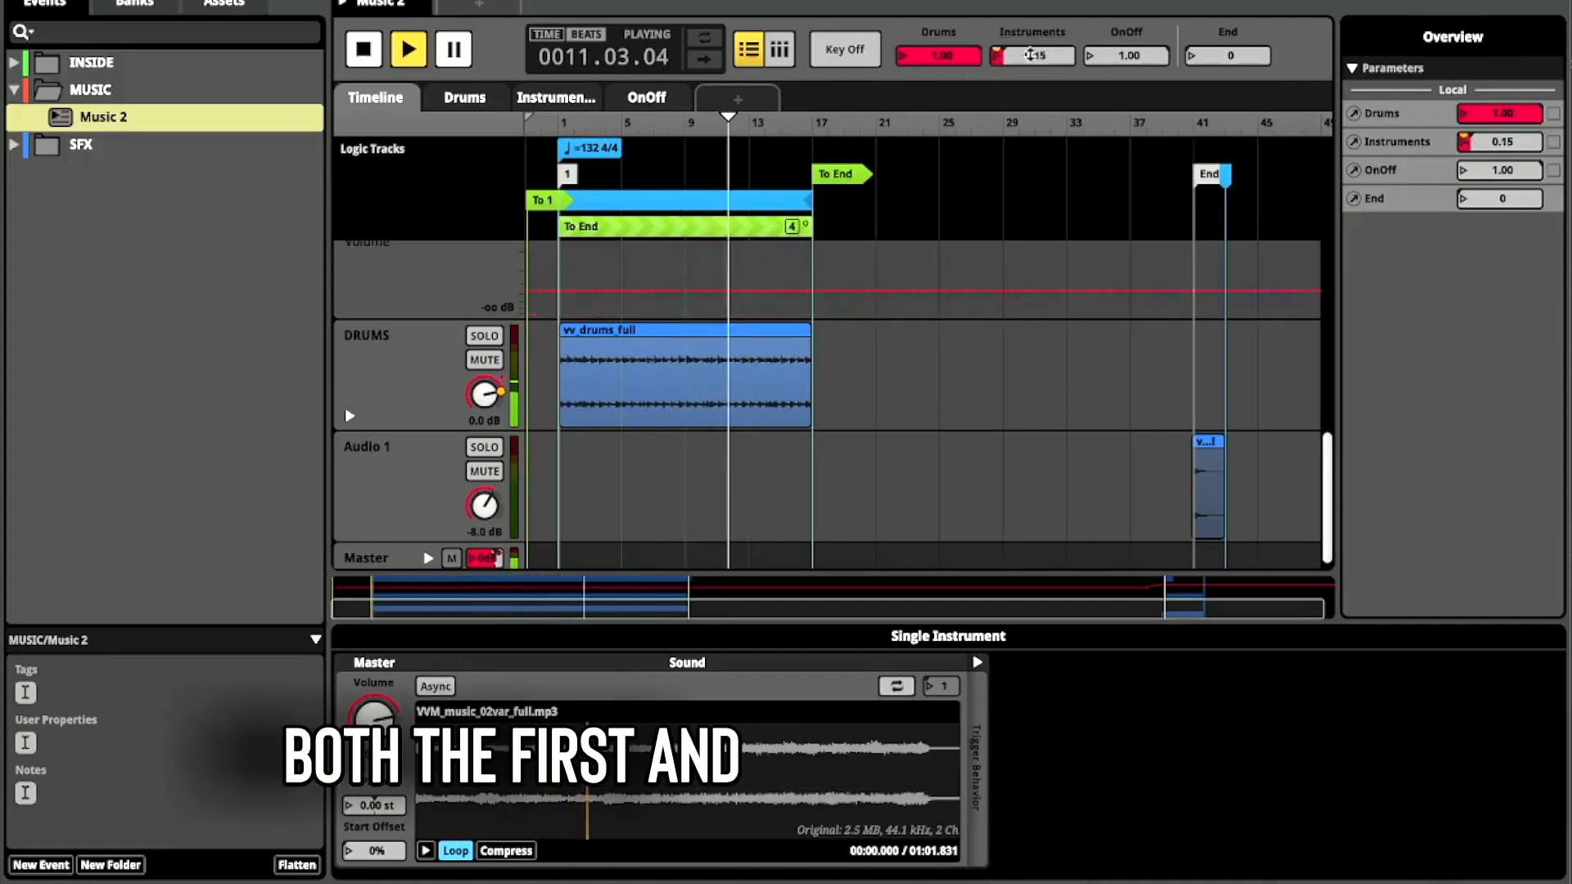
left_click_drag(1033, 55, 1030, 54)
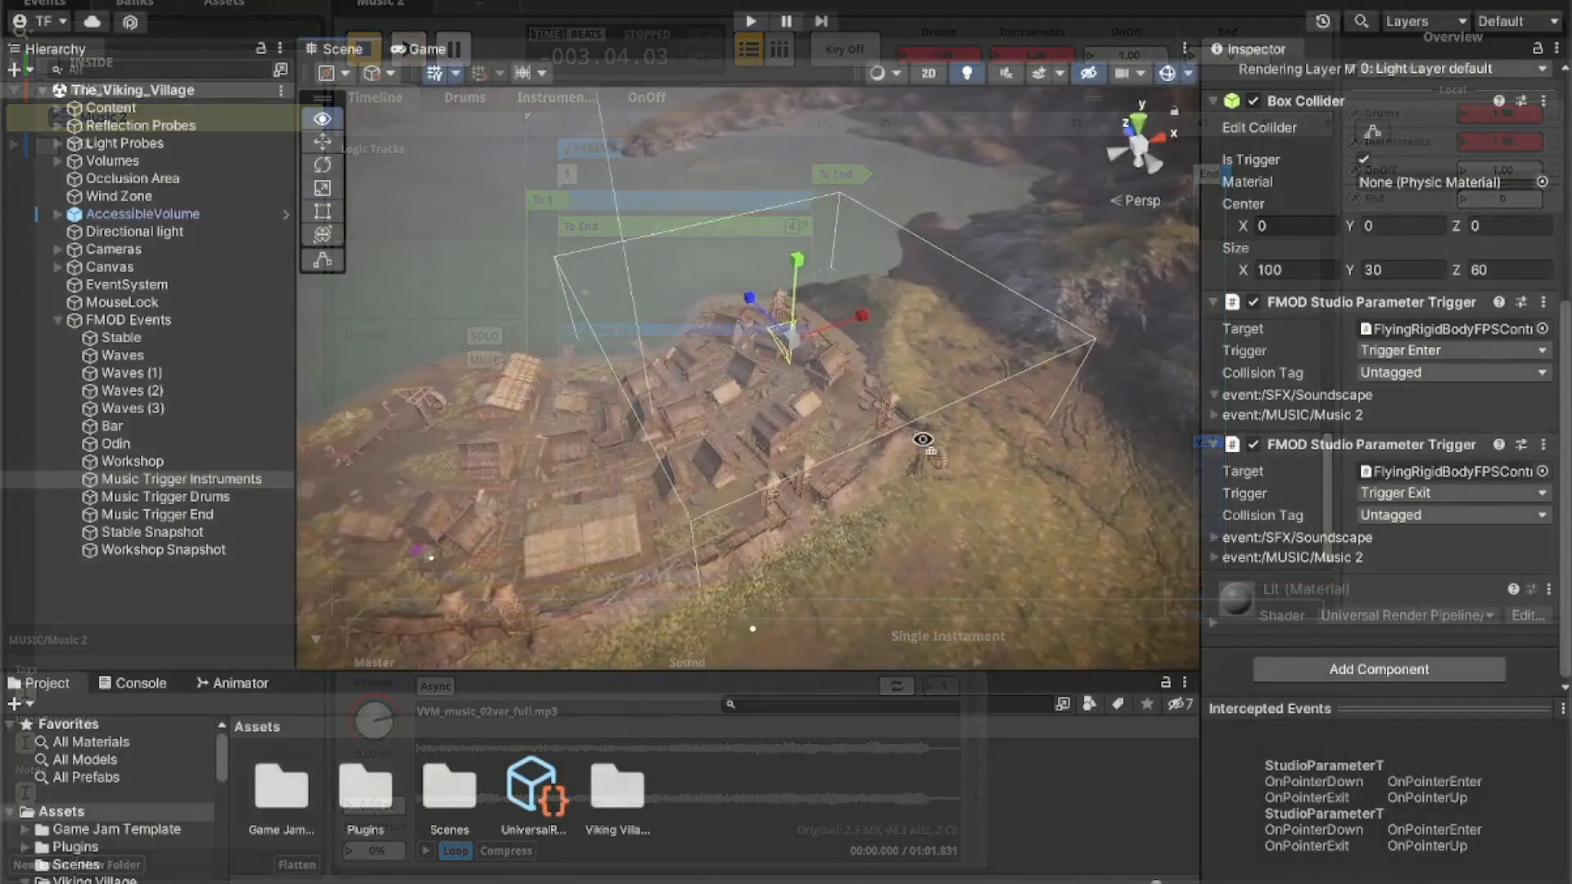
- Switch to Unity and examine the Music Trigger Instruments box collider and its Music 2 parameters for Trigger Enter and Trigger Exit
left_click_drag(919, 435, 928, 446)
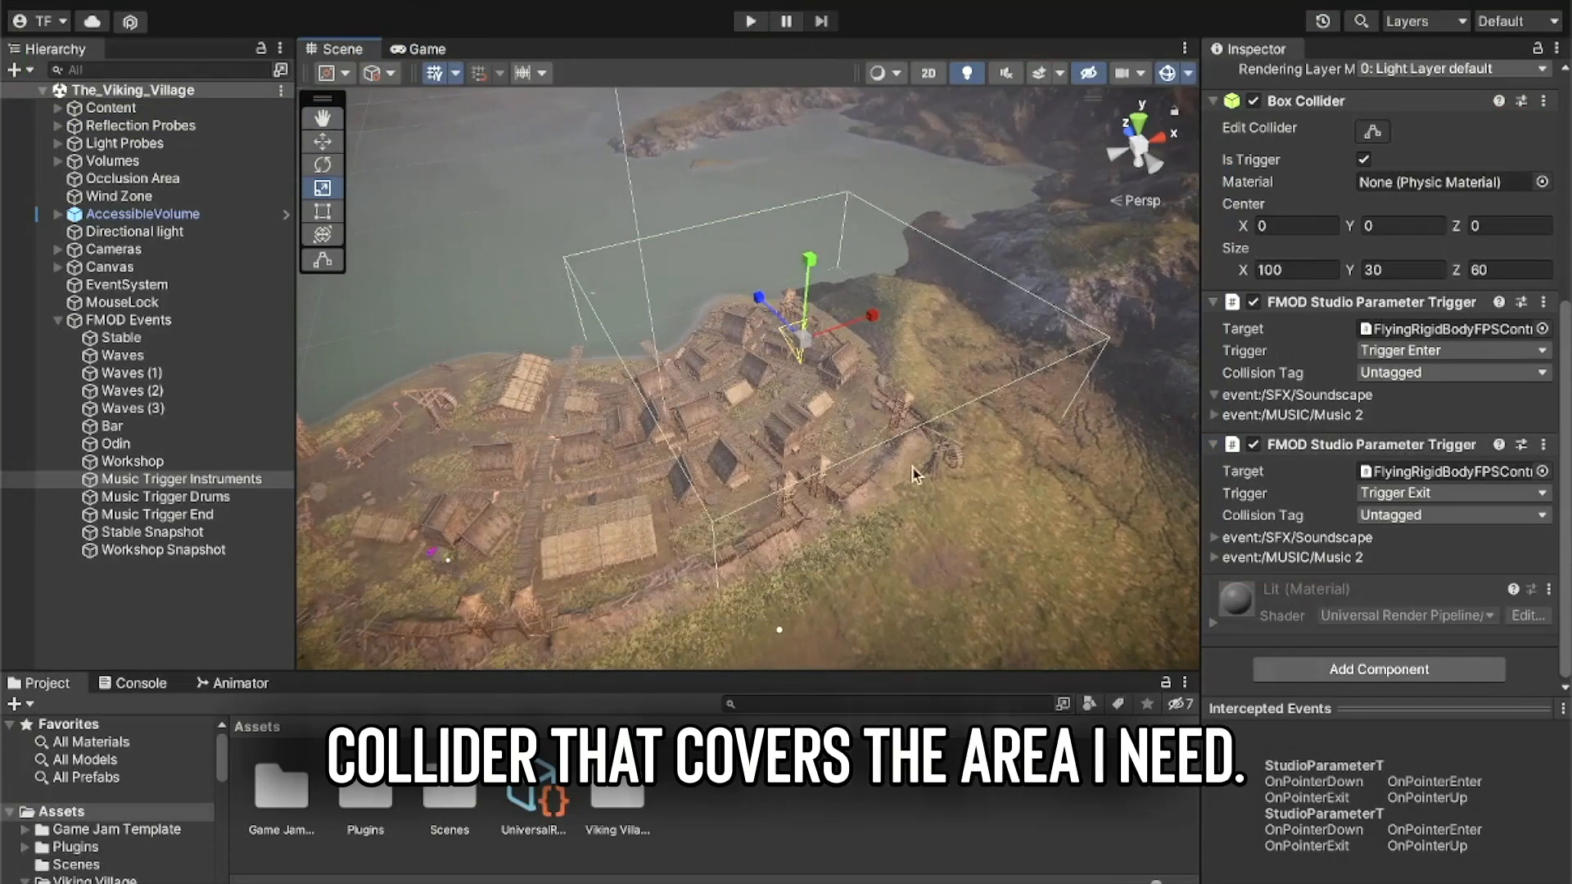
left_click_drag(651, 327, 606, 371)
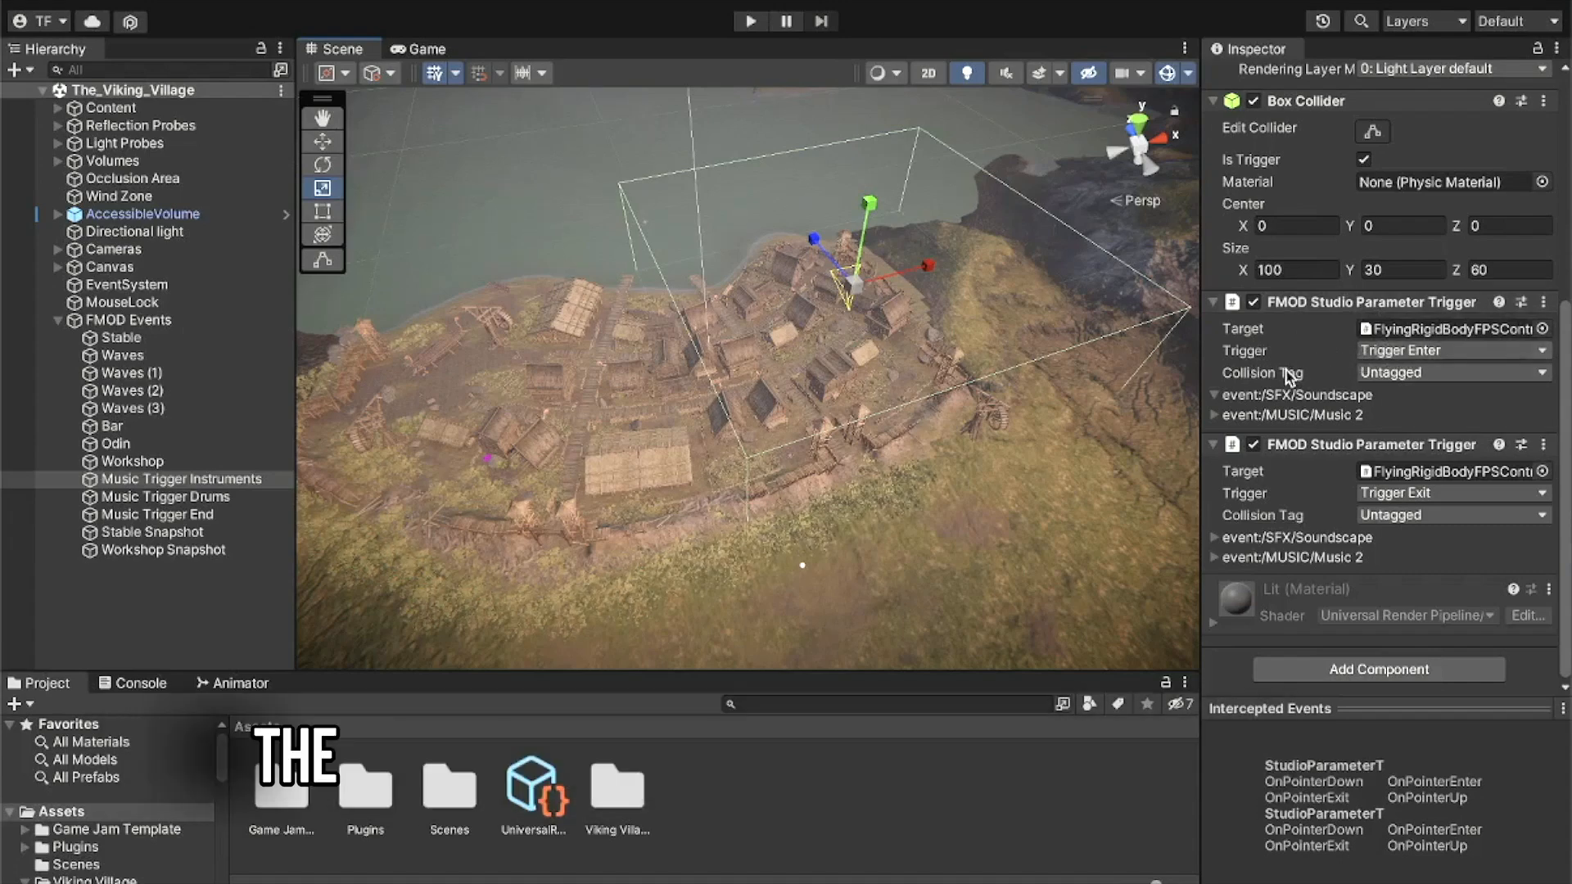
left_click(1215, 415)
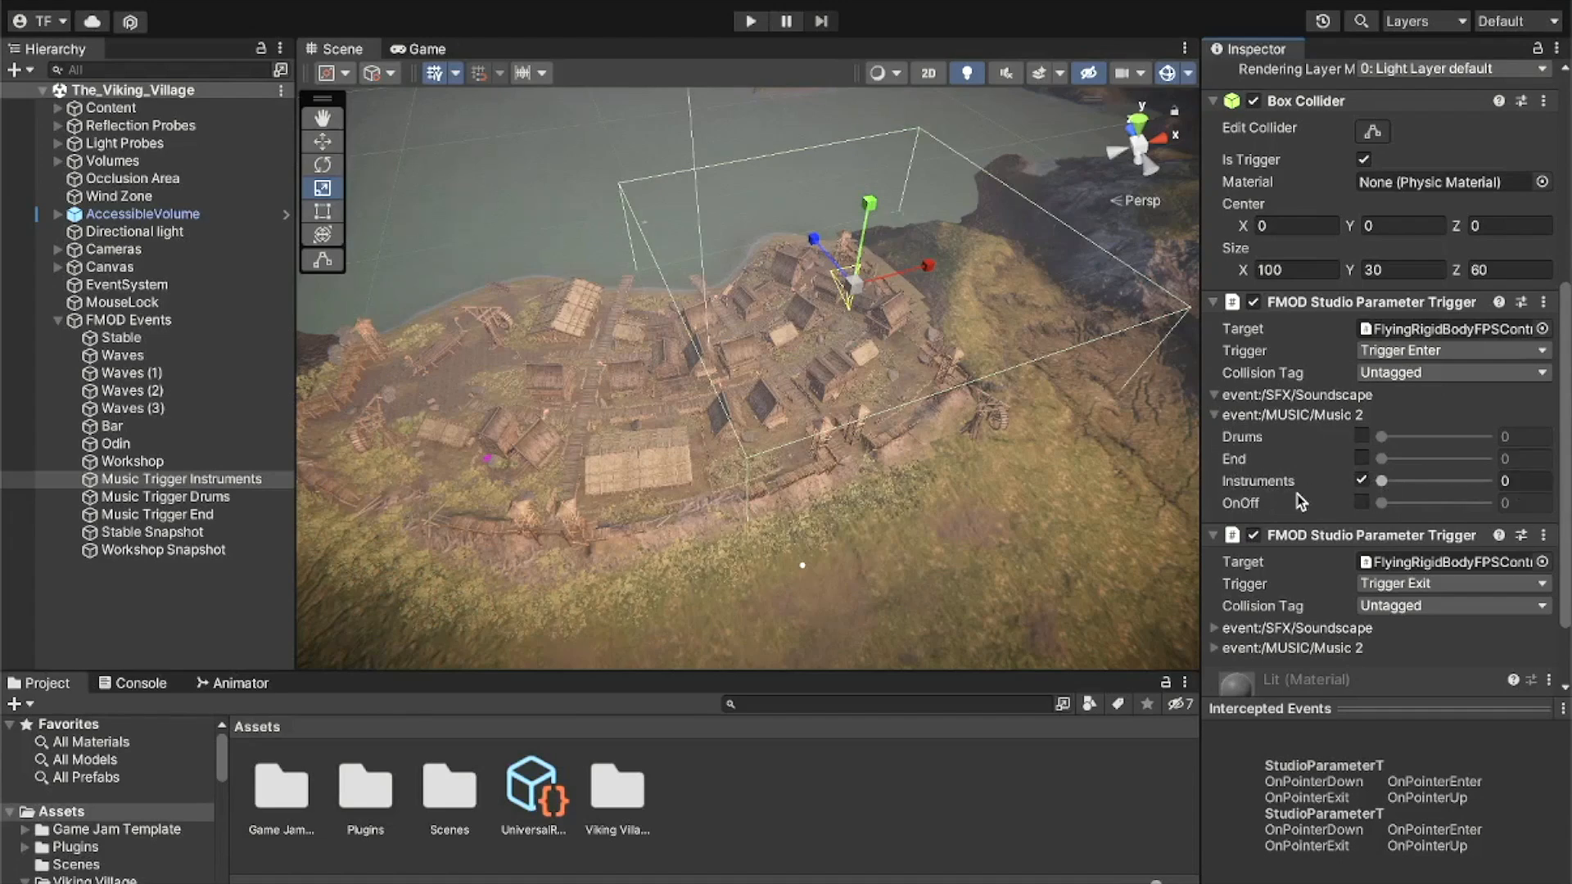
scroll(1300, 501, "down", 2)
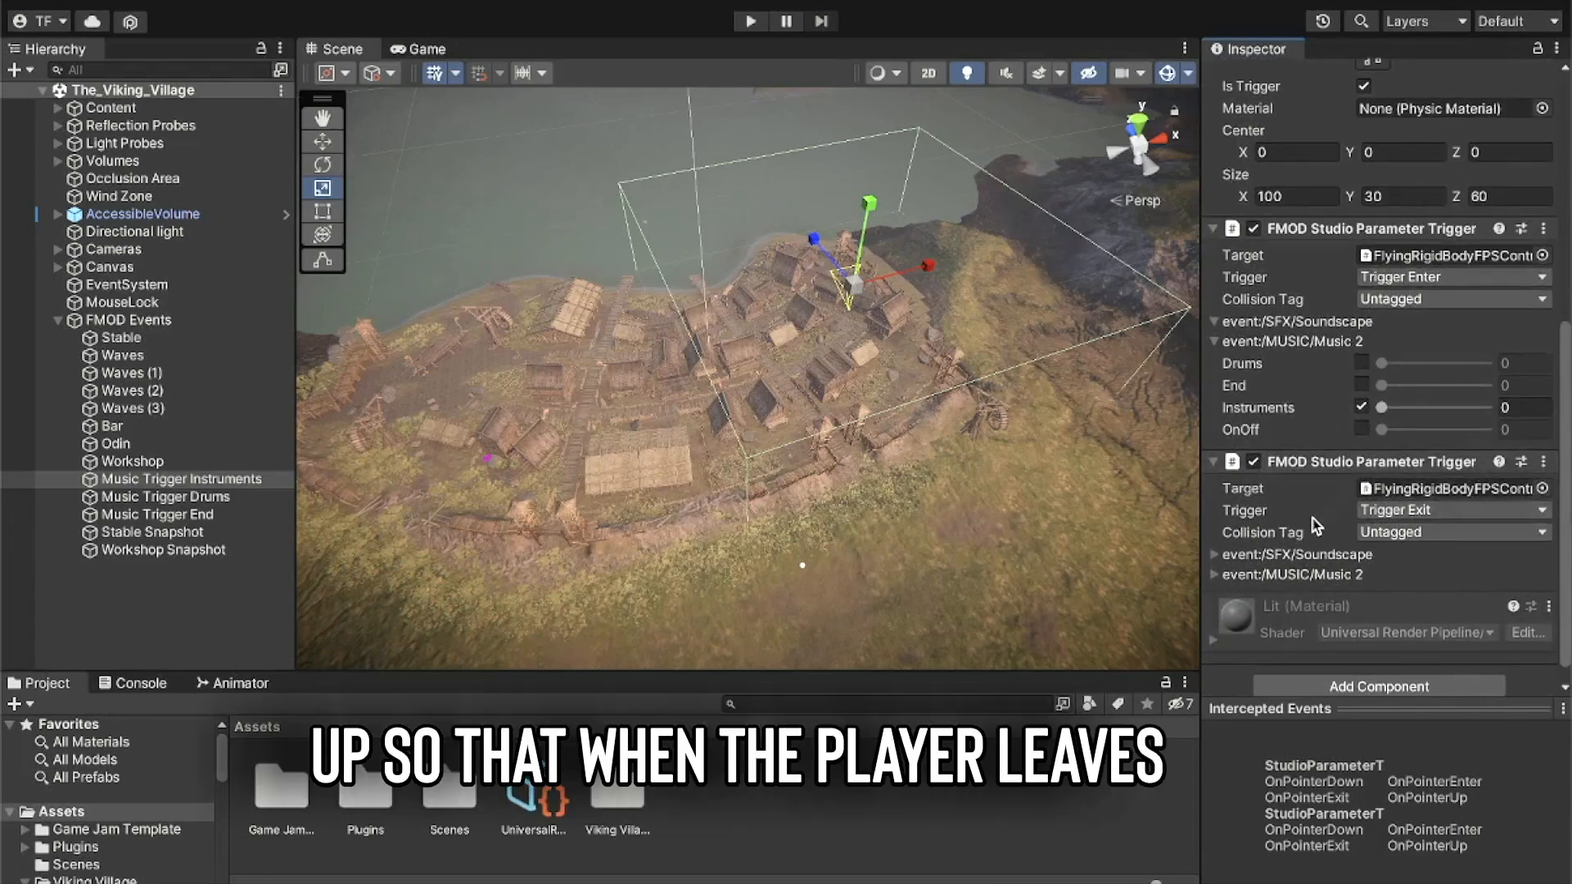
scroll(1314, 524, "down", 1)
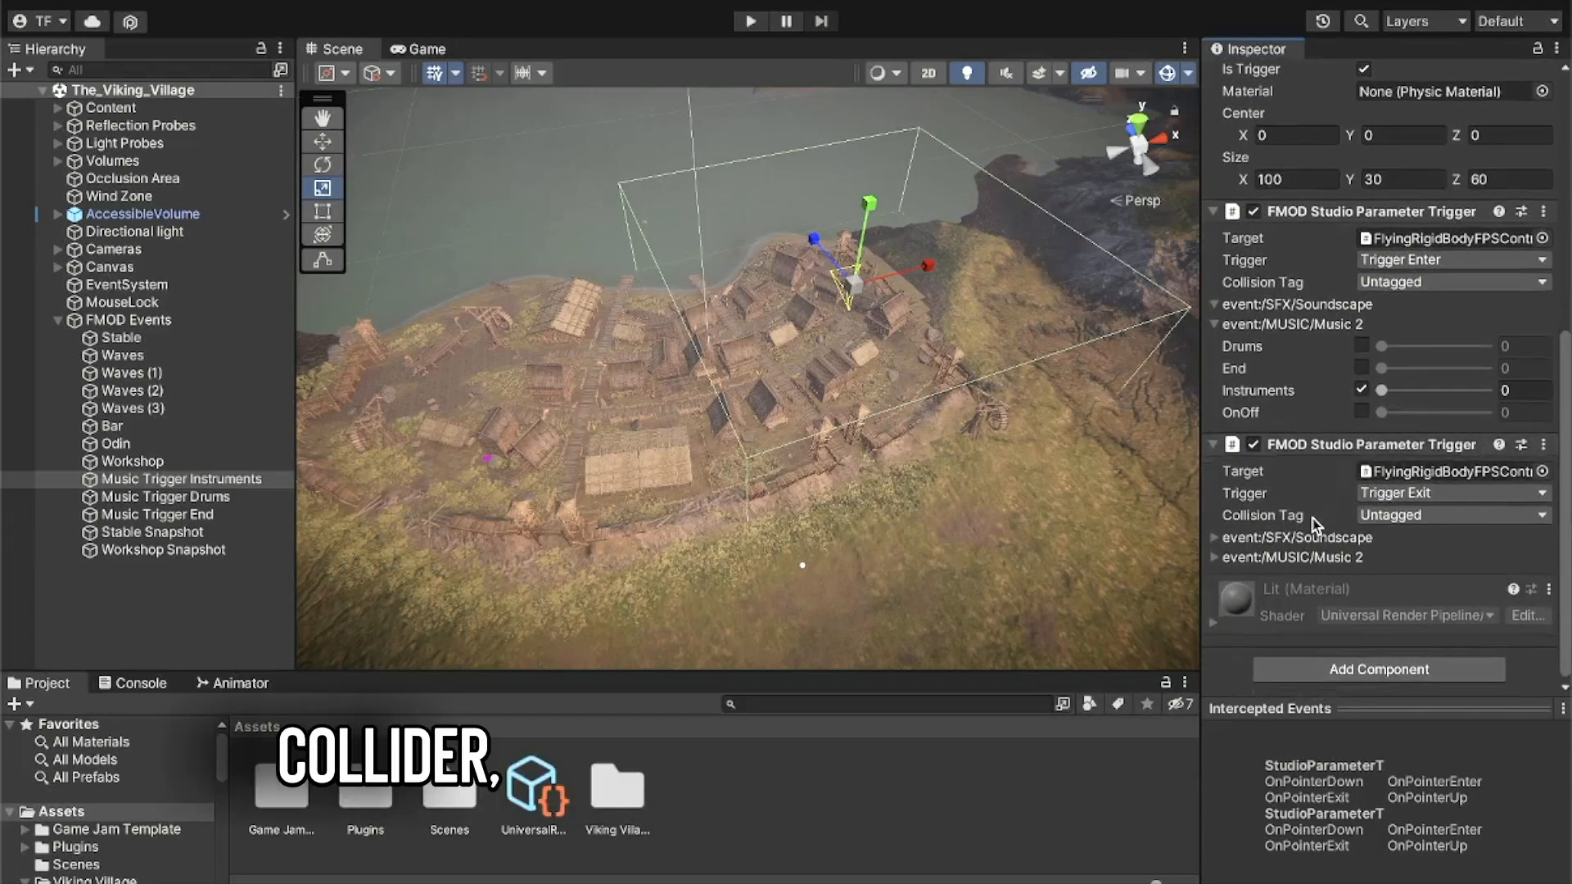
left_click(1217, 558)
scroll(1217, 558, "down", 2)
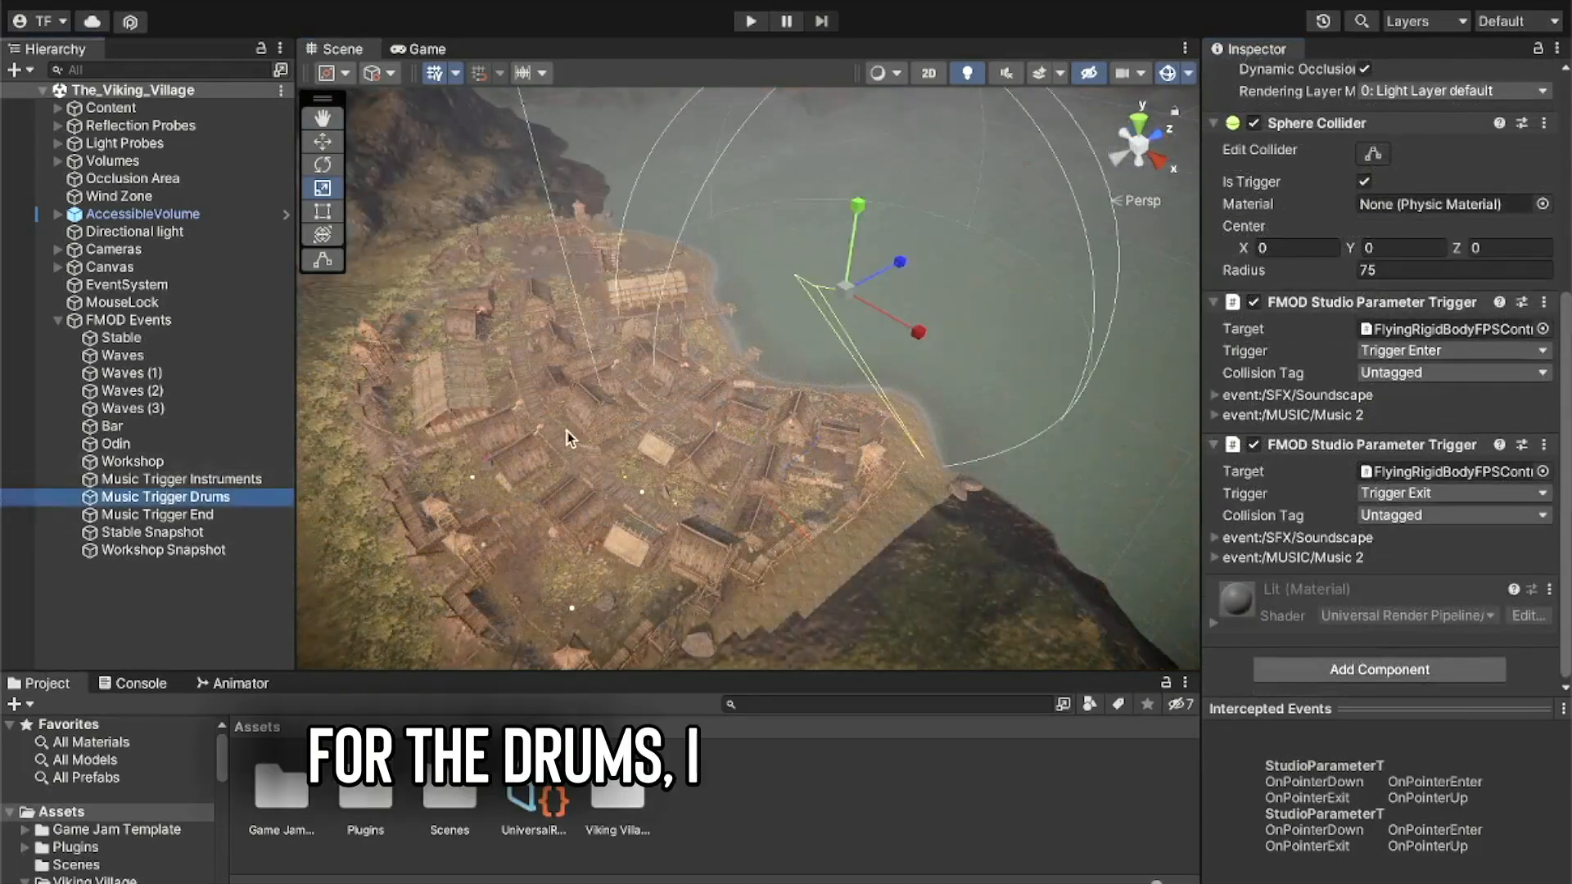
- Examine the Music Trigger Drums sphere collider and its Music 2 parameters for Trigger Enter and Trigger Exit
left_click_drag(567, 431, 727, 210)
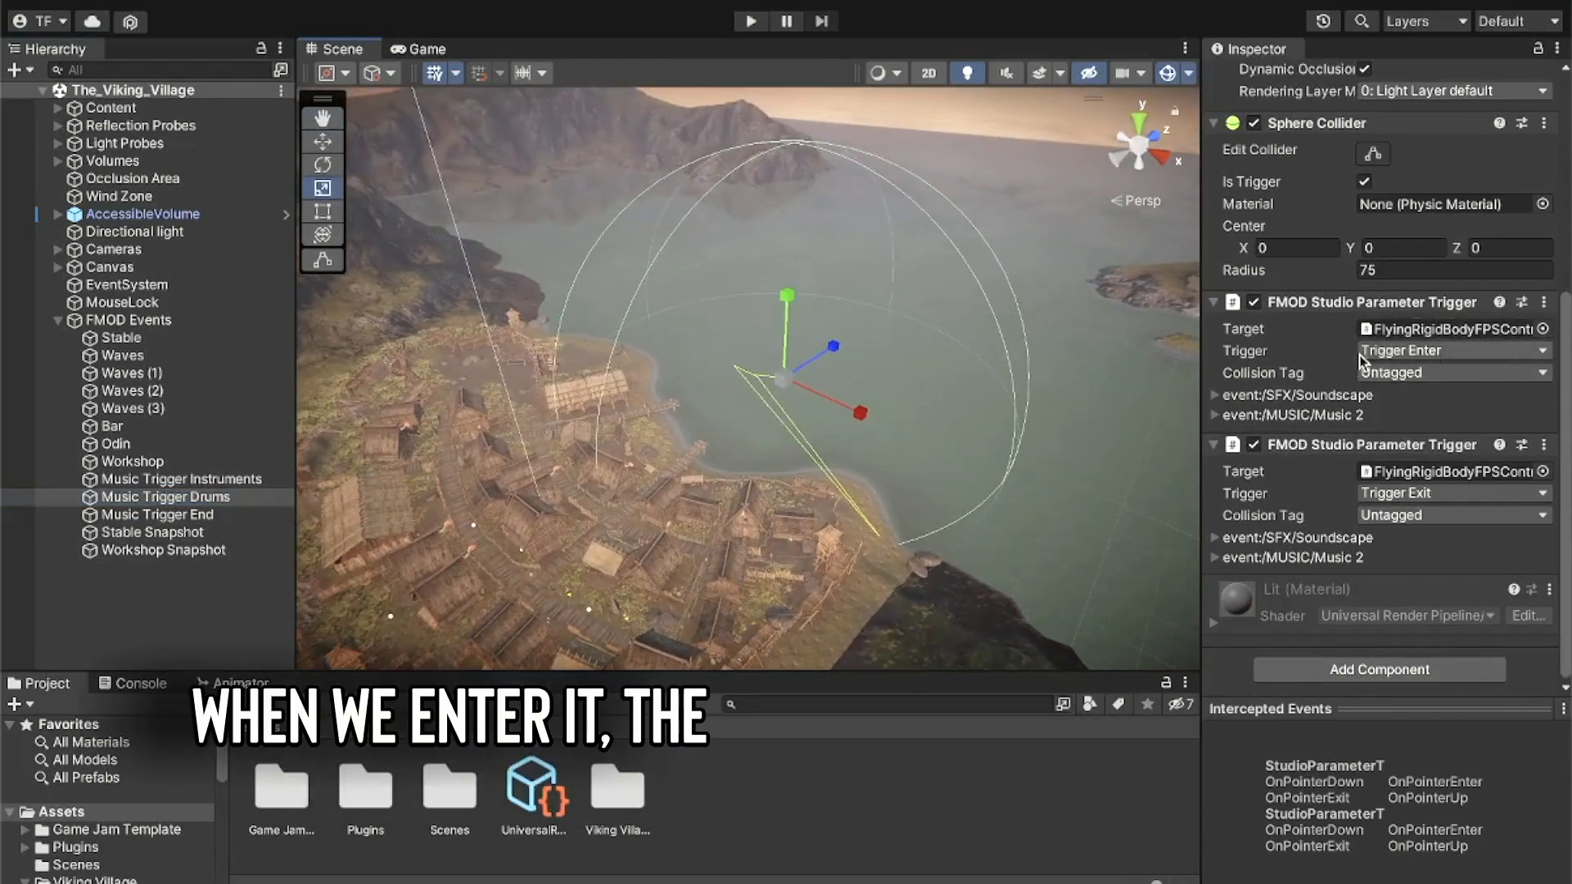
left_click(1214, 416)
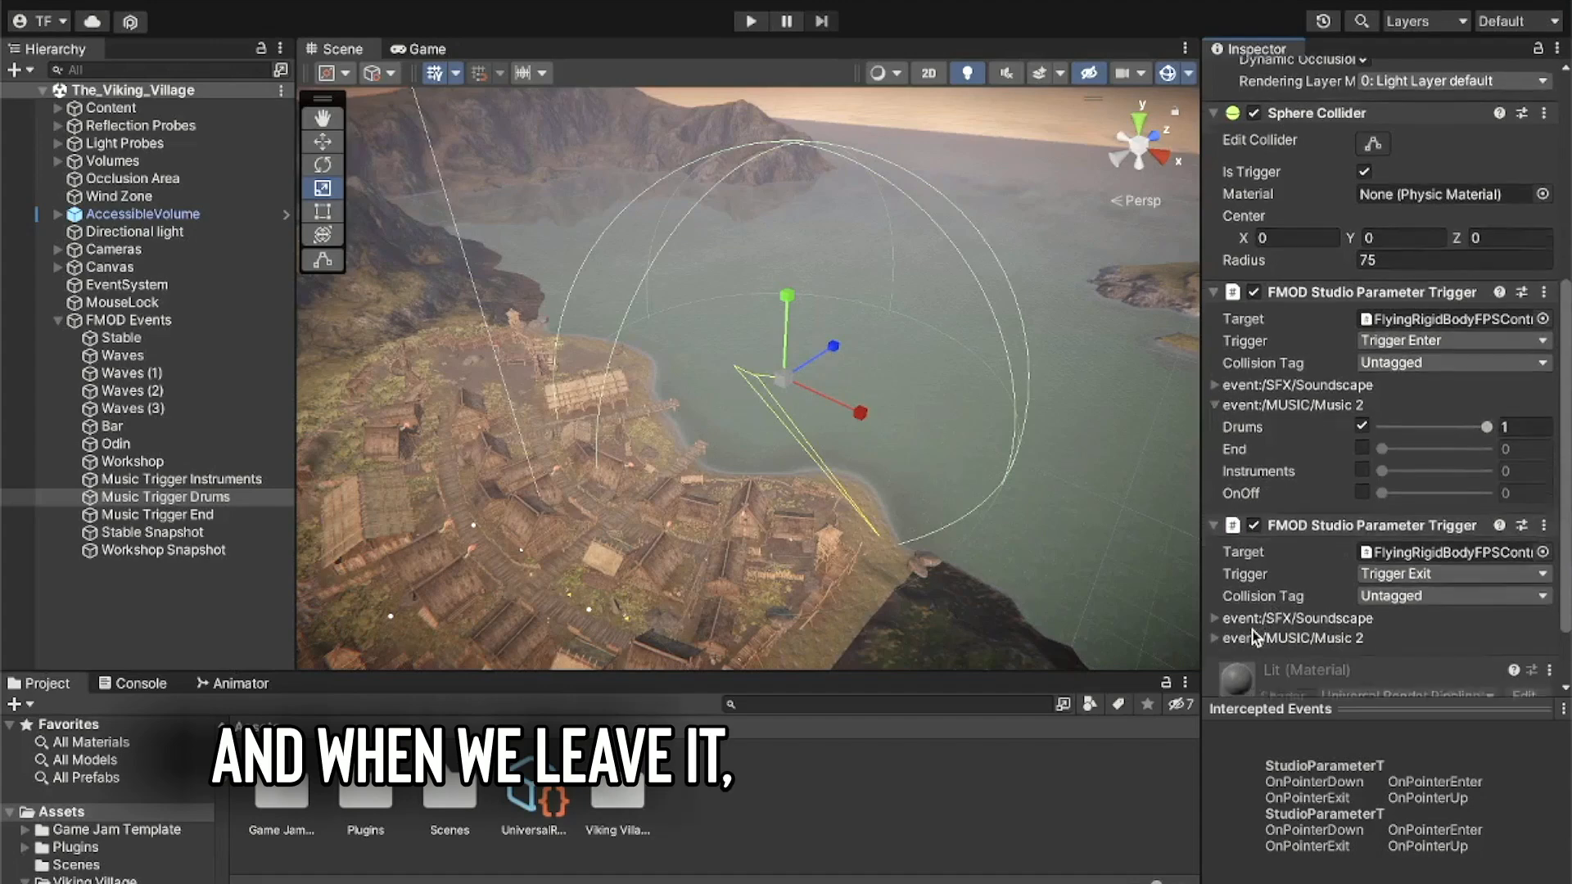
scroll(1255, 637, "down", 3)
left_click(1217, 558)
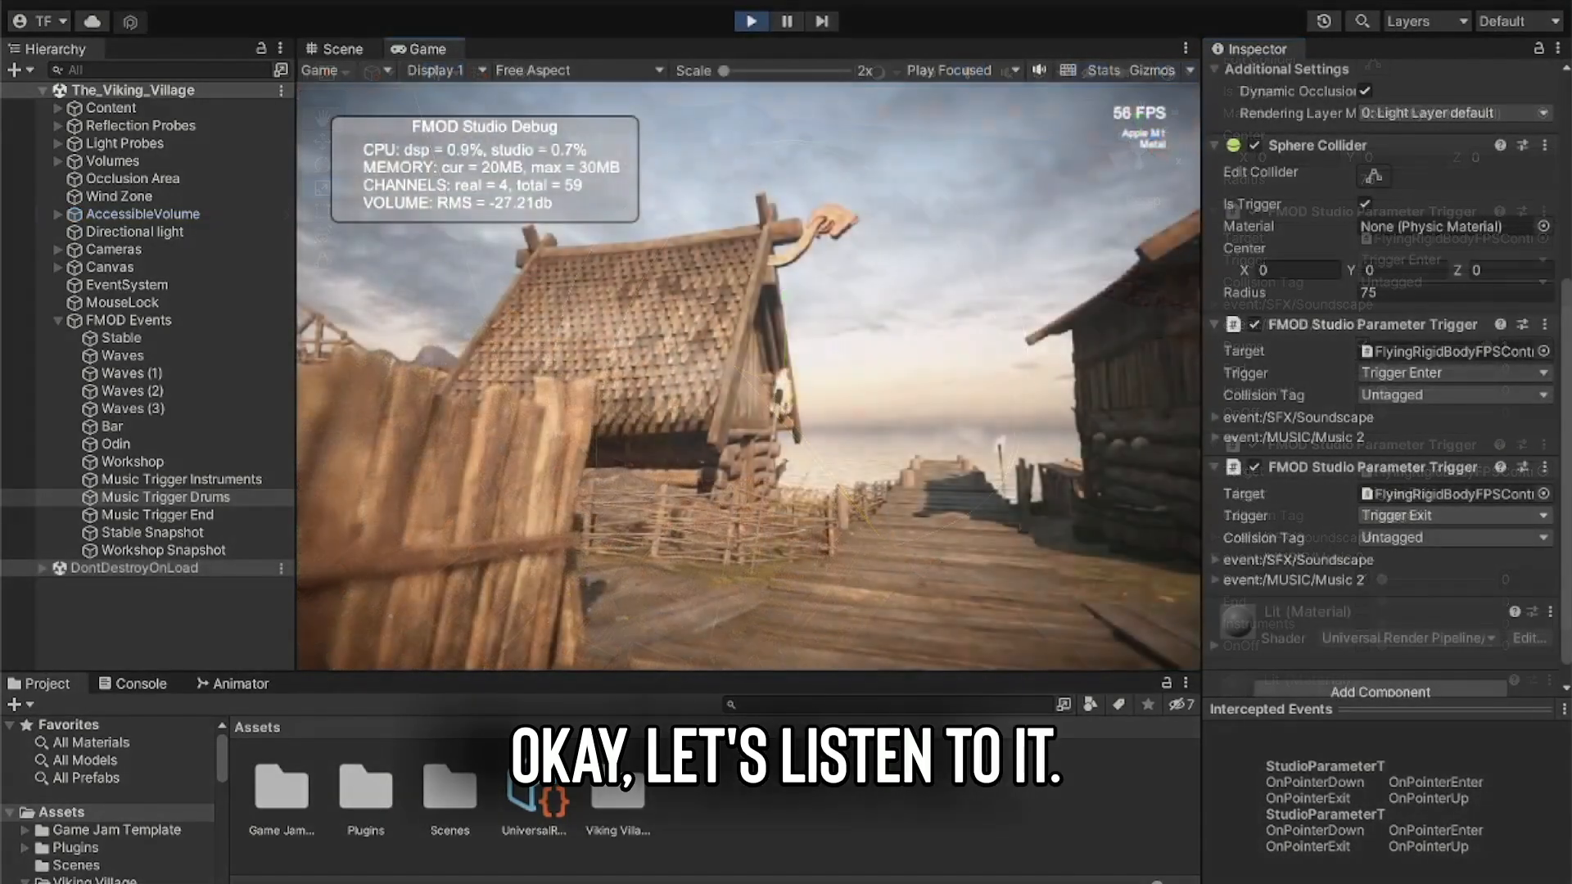
- Run the game and walk the player down the boardwalk onto the pier to test the drum trigger
key("w")
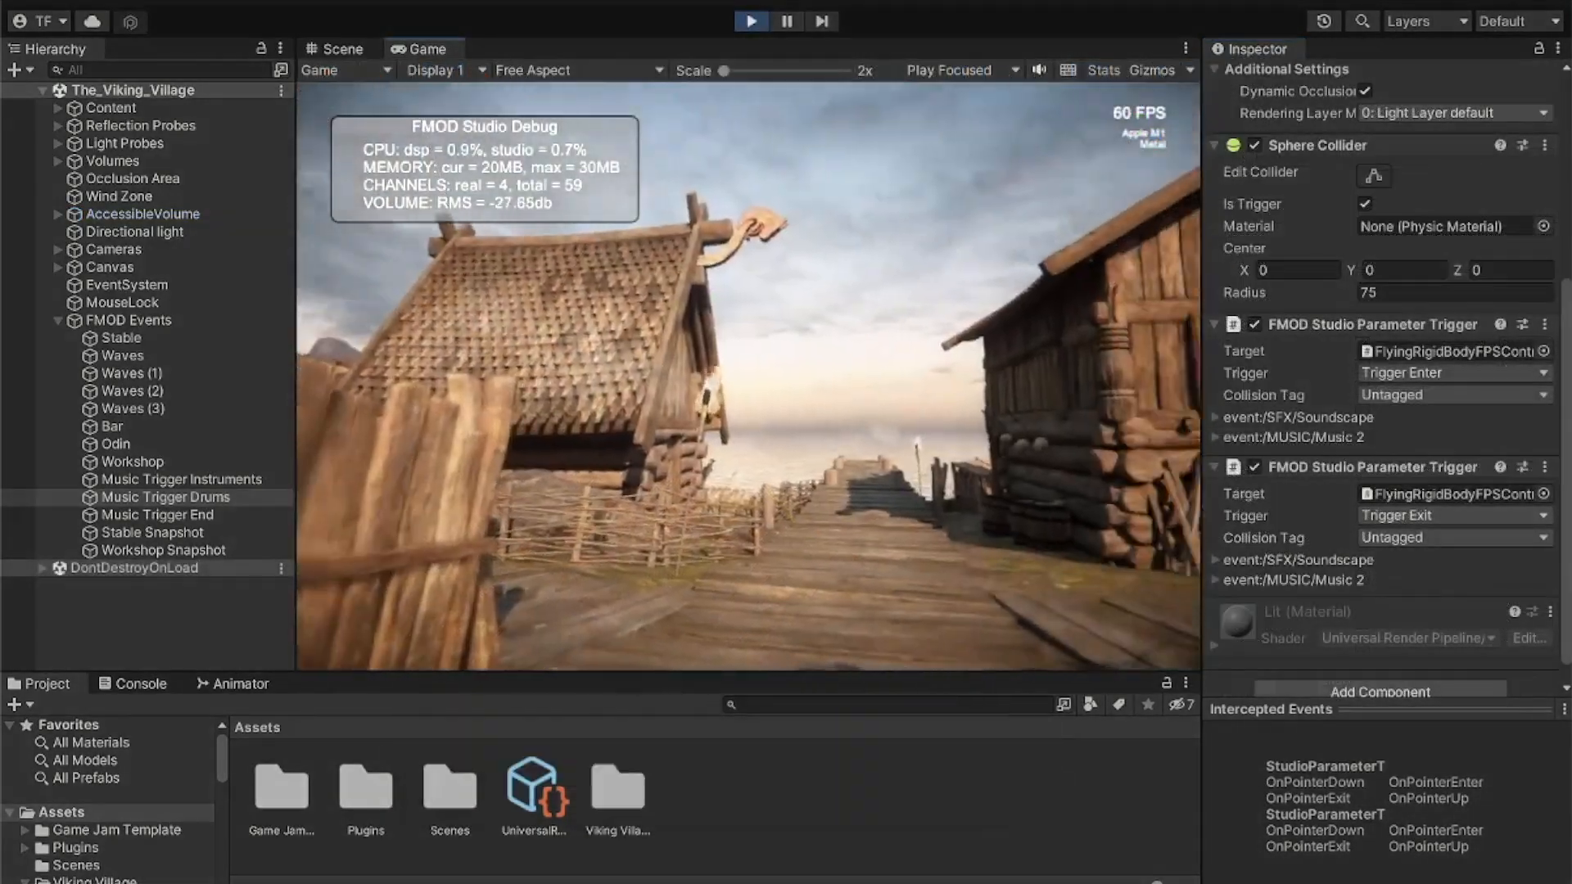
key("w")
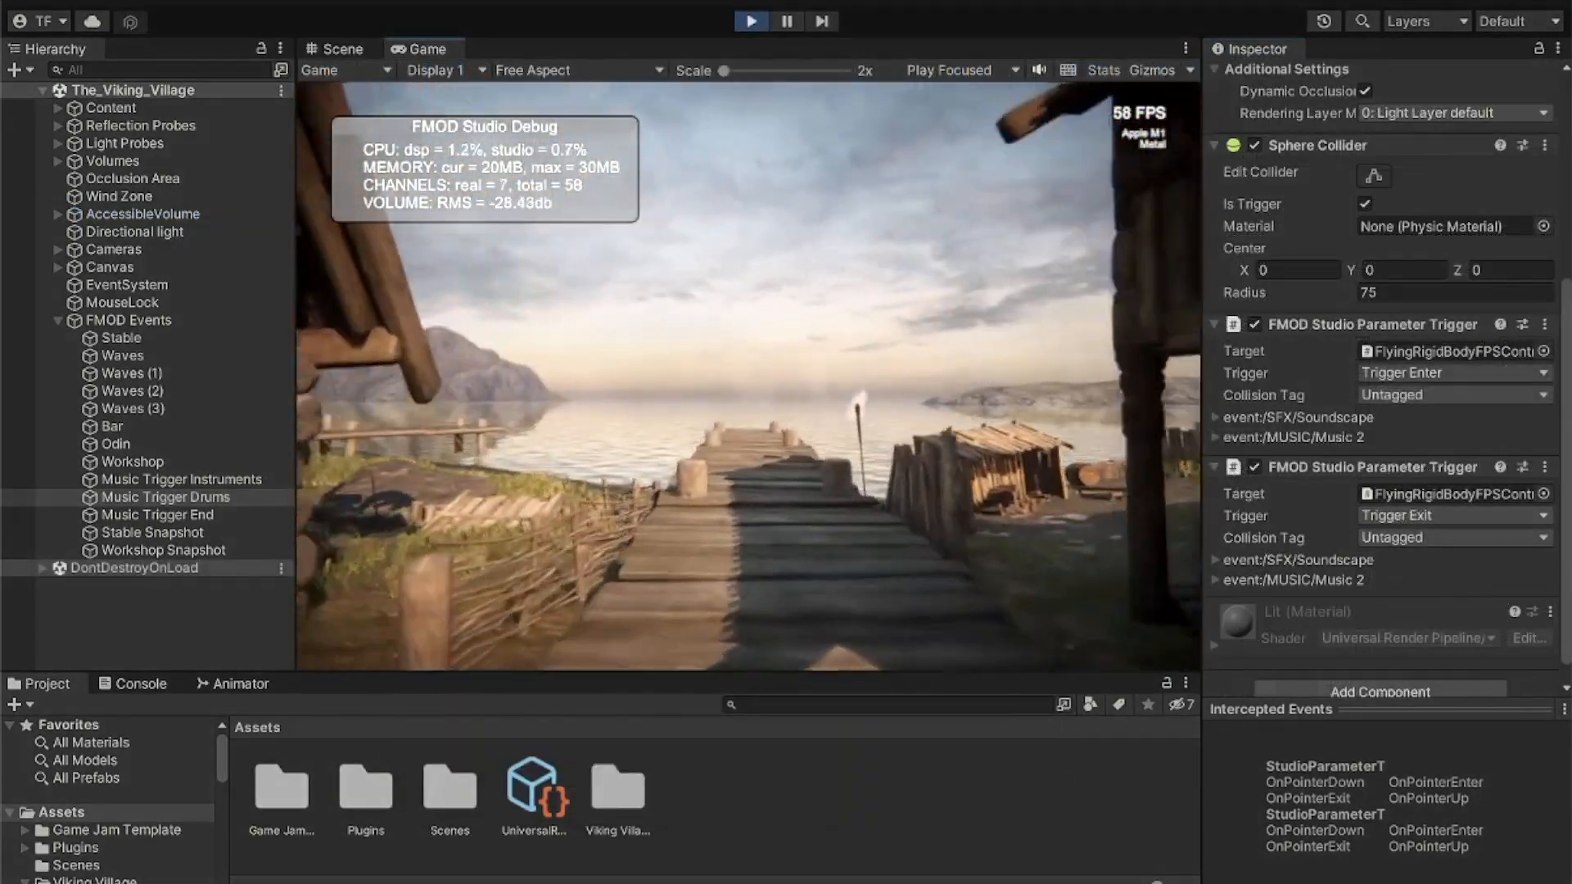
key("w")
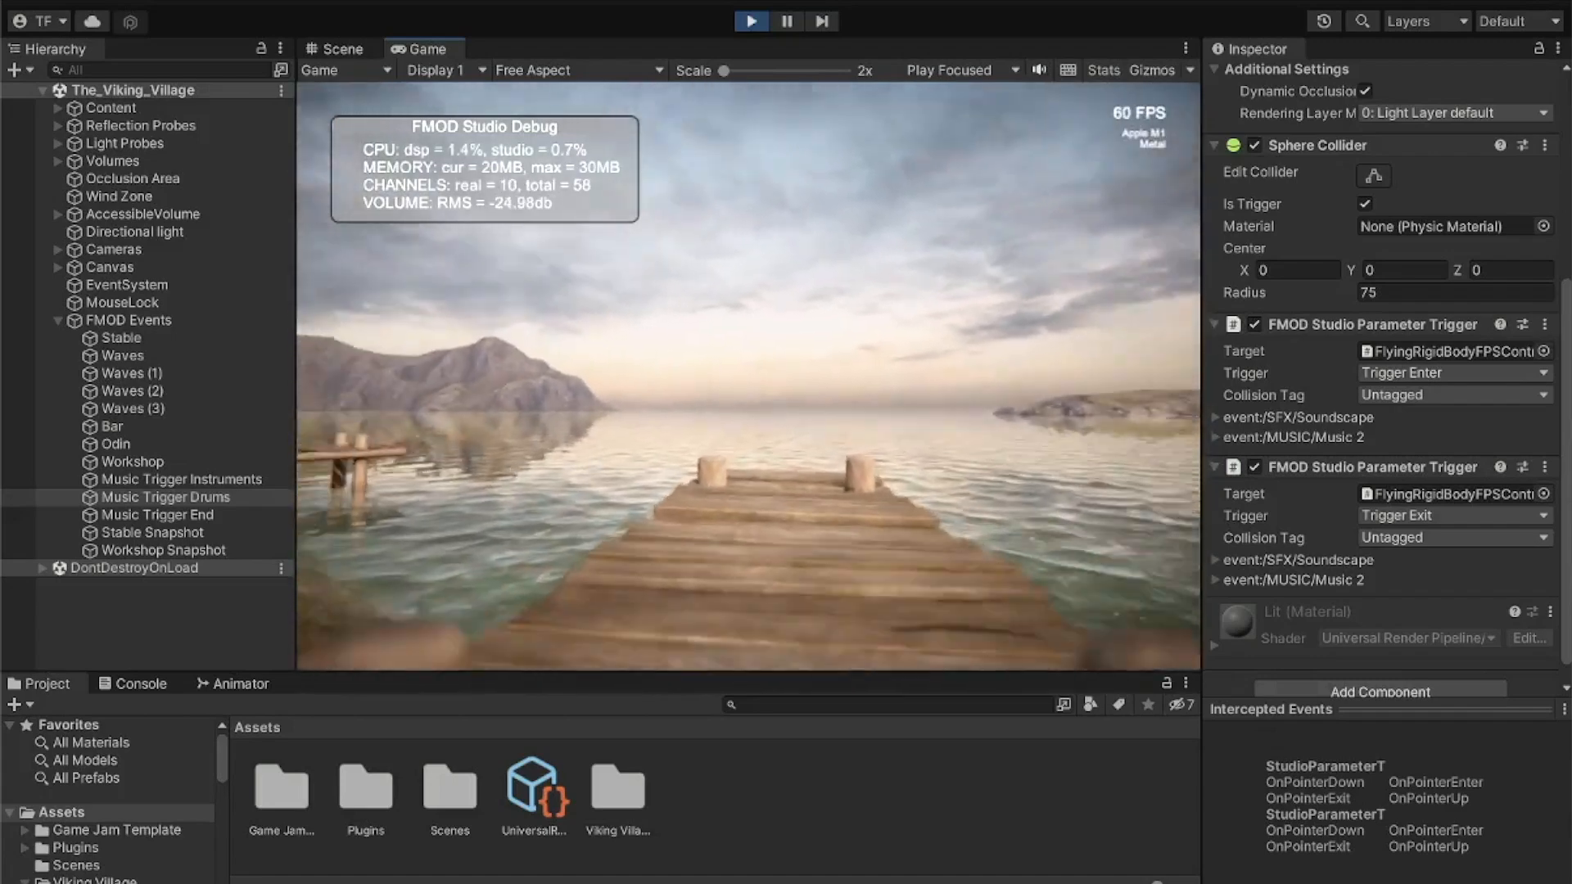
- Walk the player from the pier back through the village boardwalks to the standing stone, listening to how the music changes
key("w")
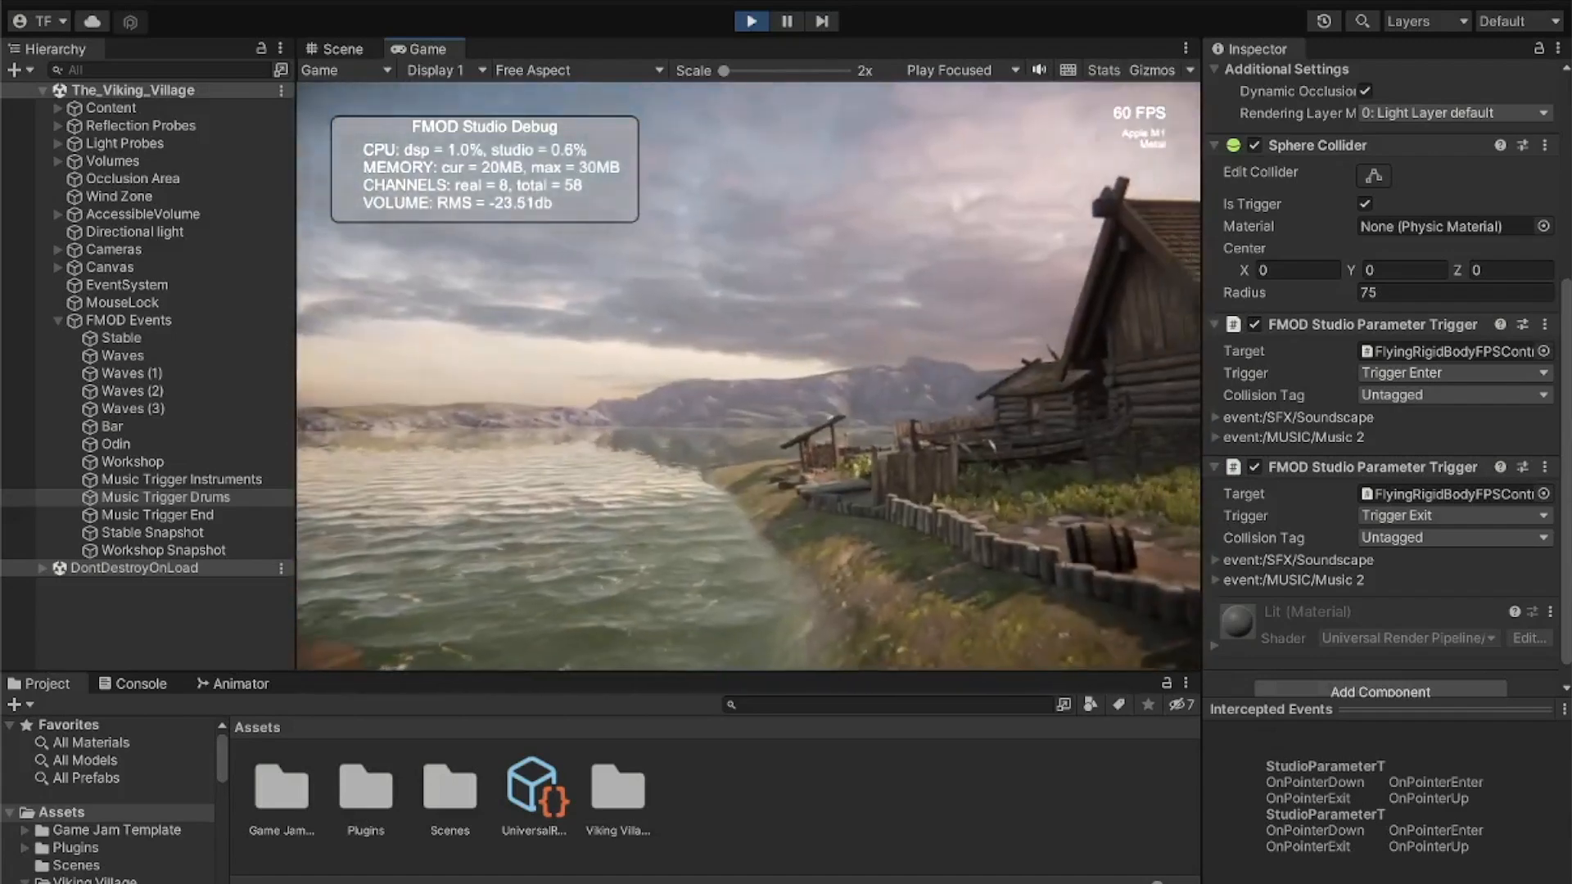
key("w")
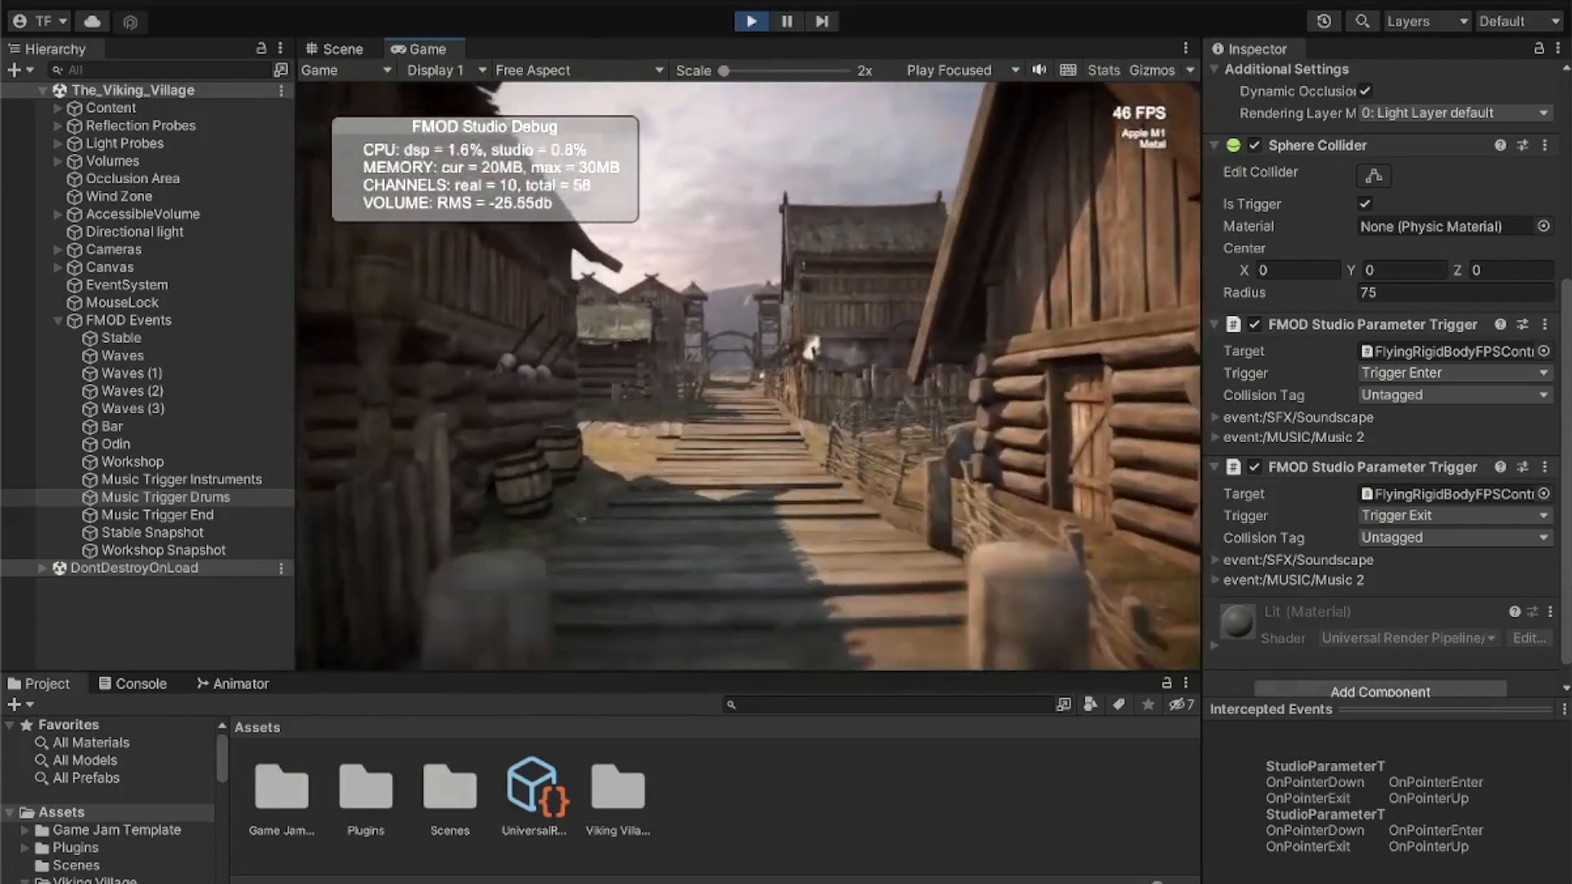
key("w")
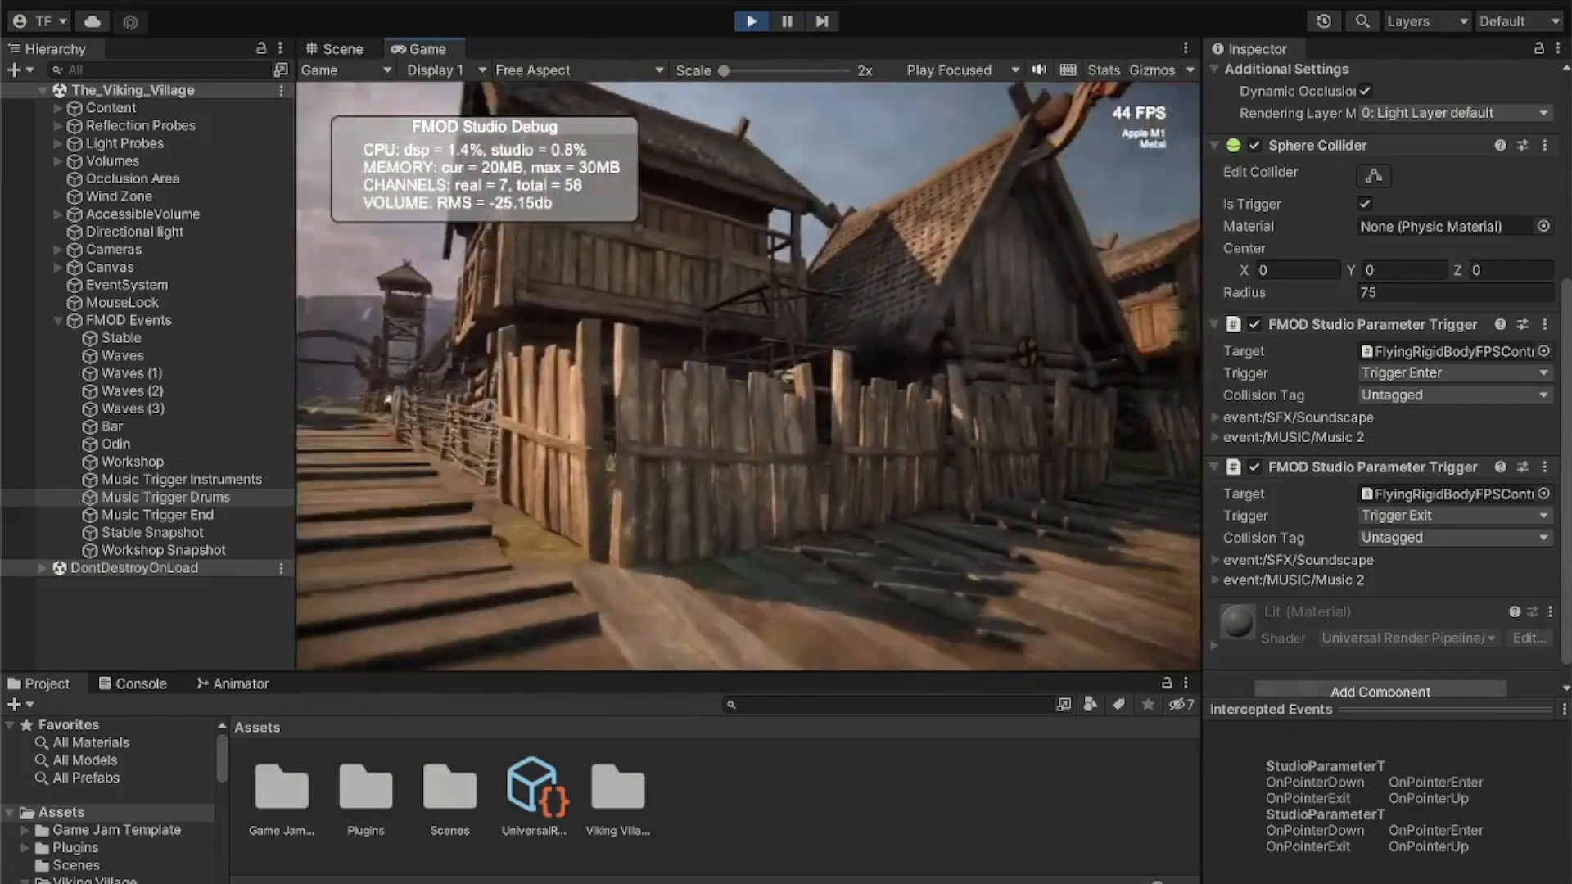
key("w")
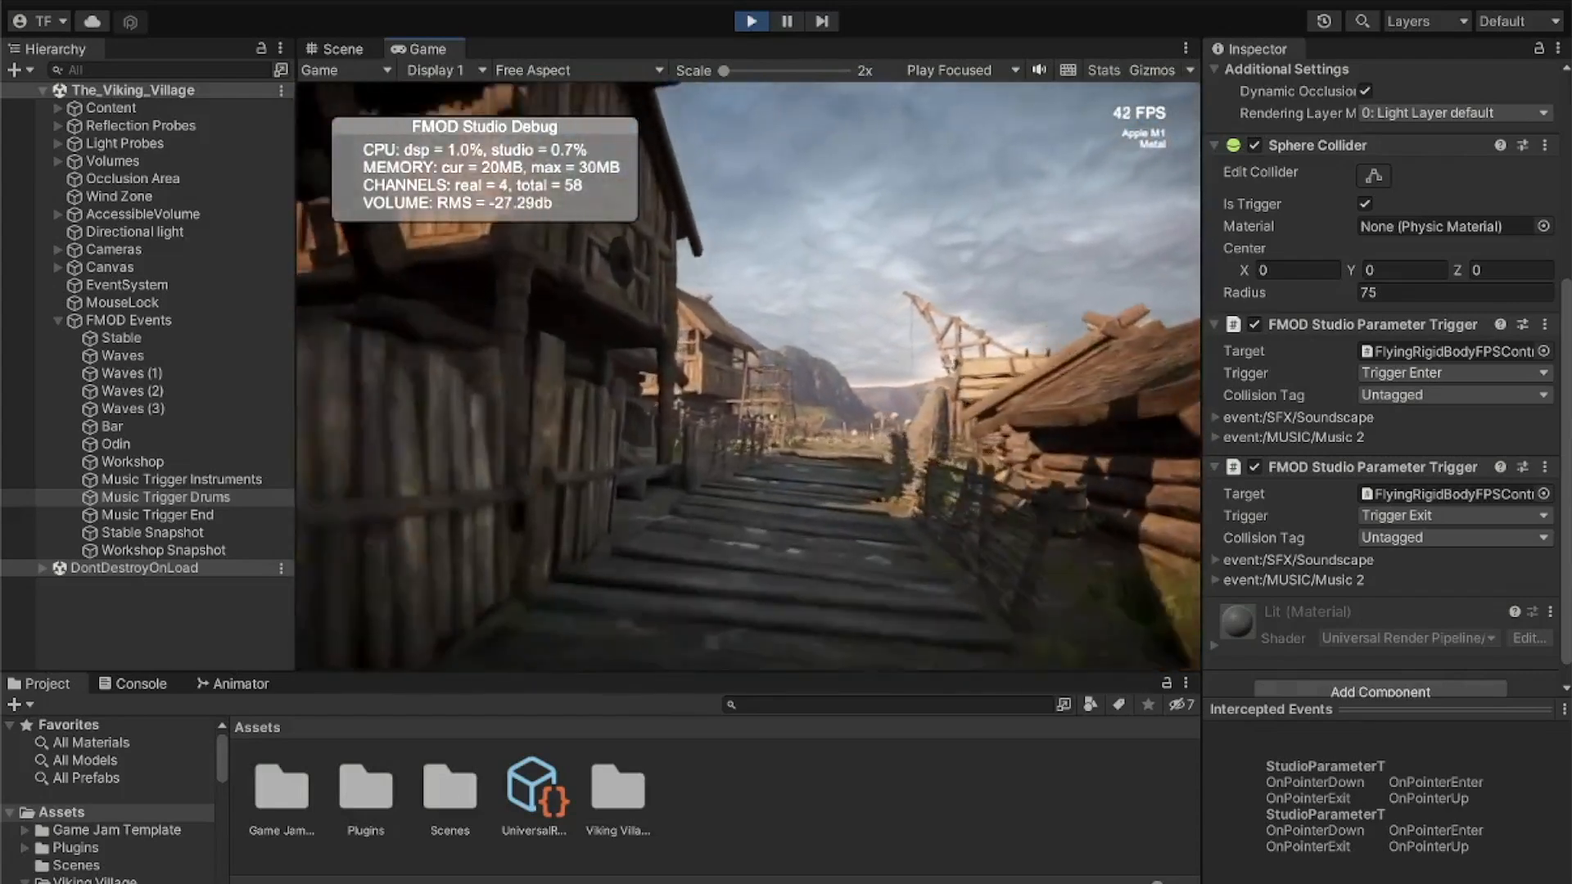
key("w")
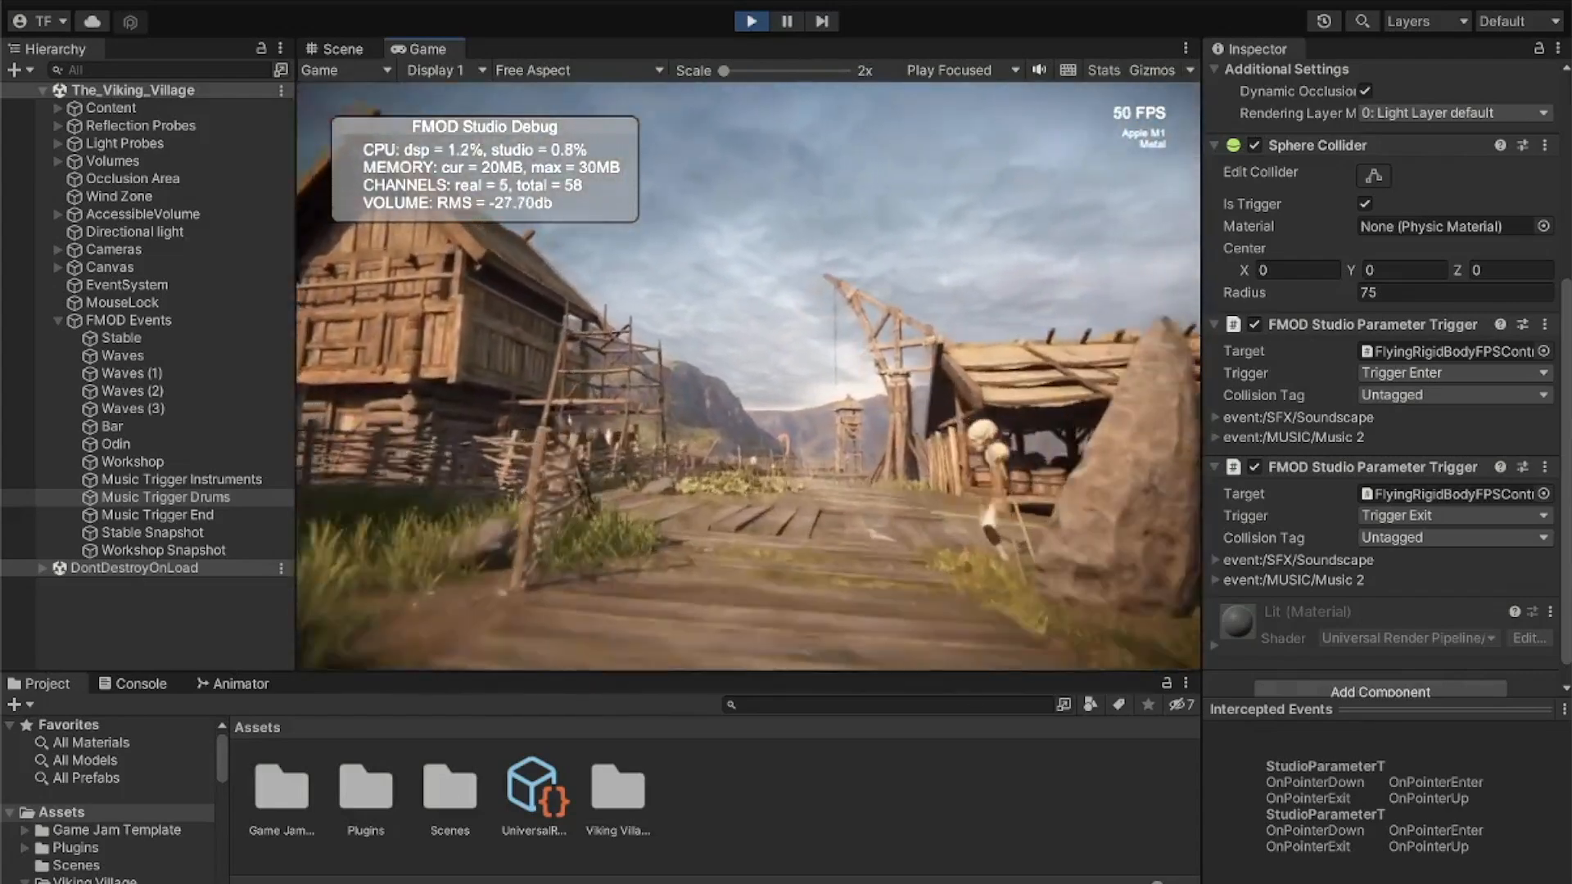
key("w")
- Walk the player down the path between the huts onto the pier and turn back toward the village to test the music triggers
key("w")
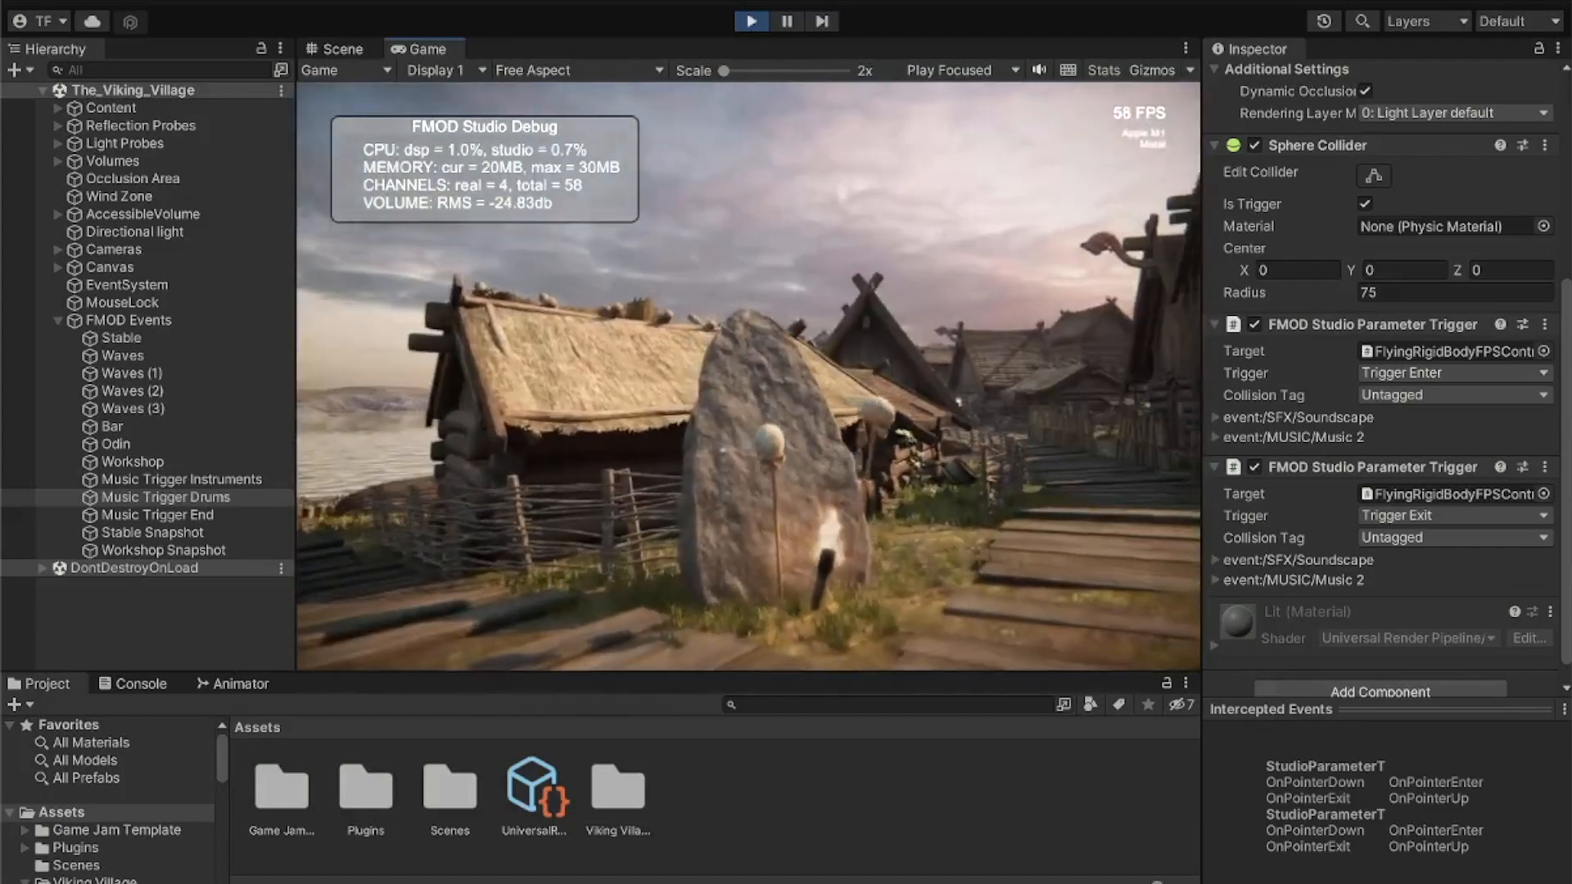
key("w")
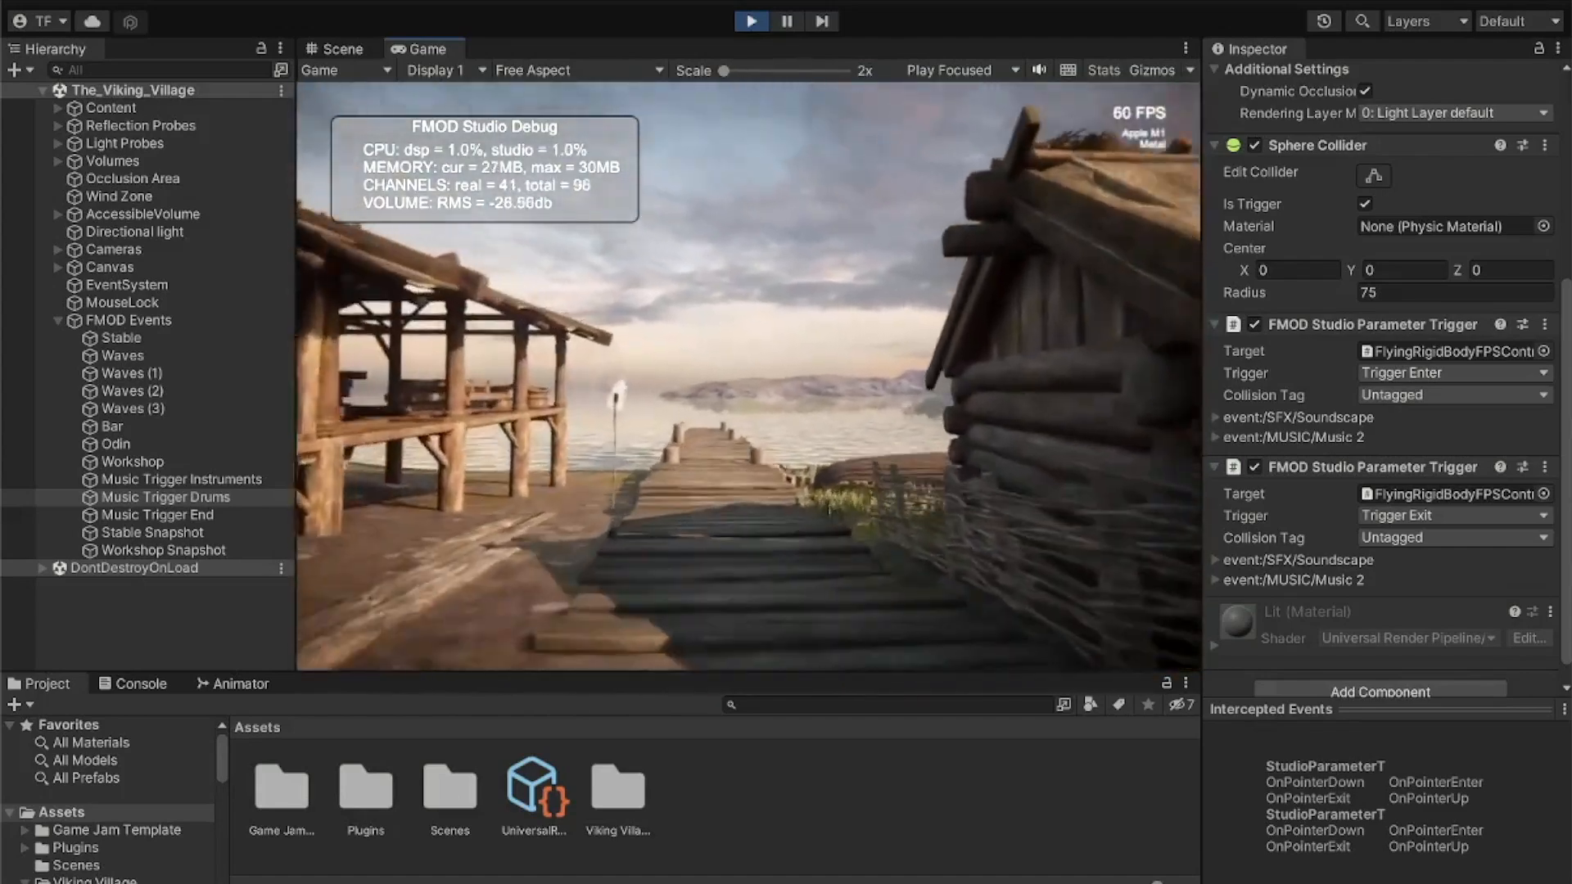
key("w")
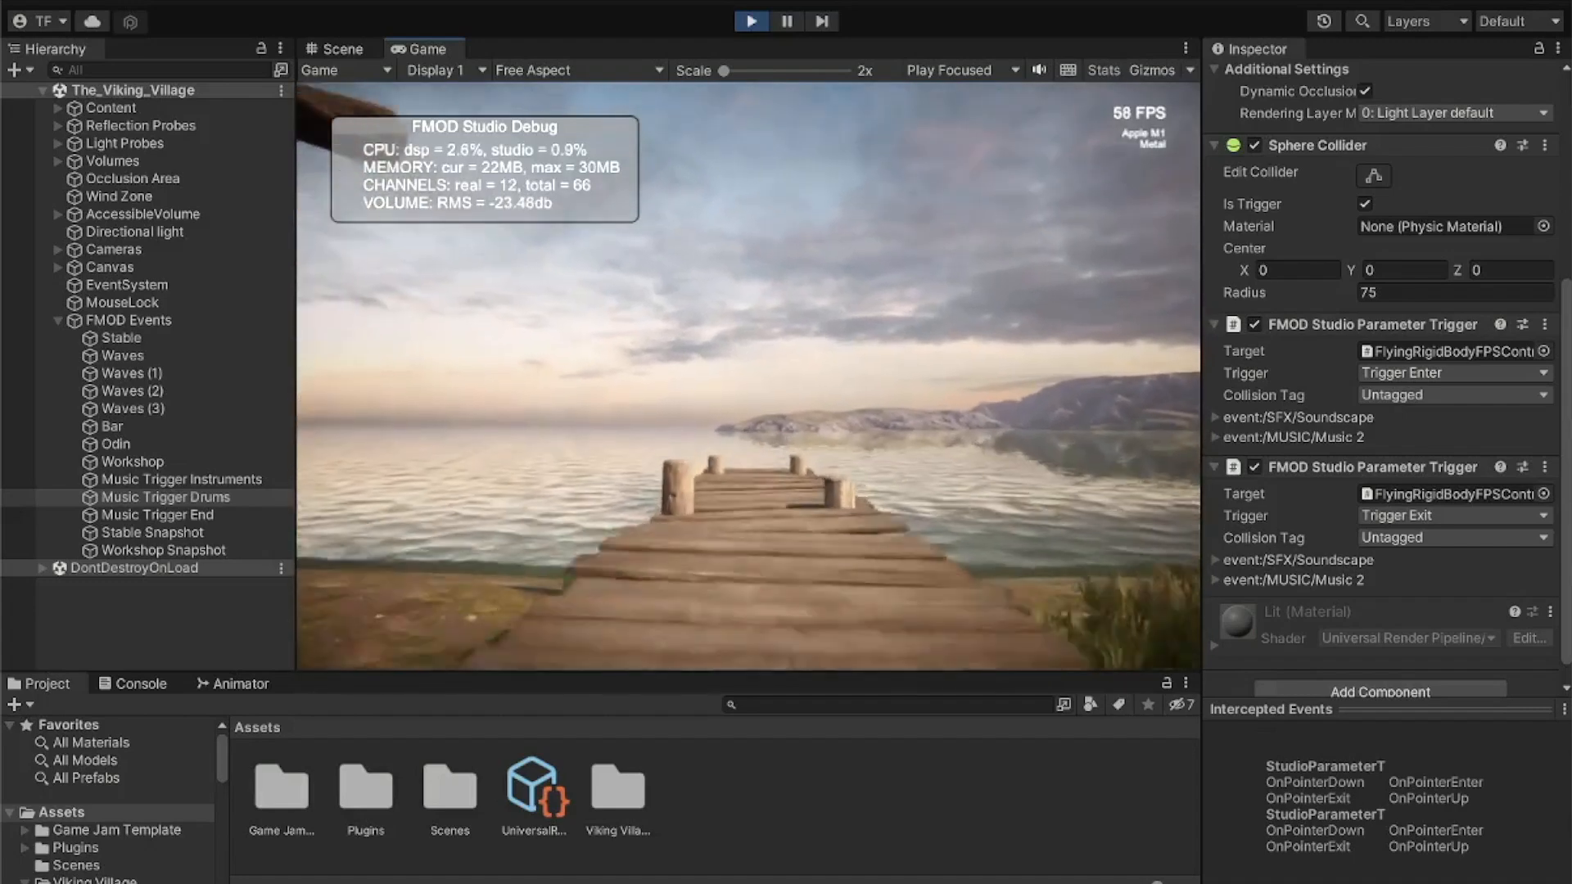
key("w")
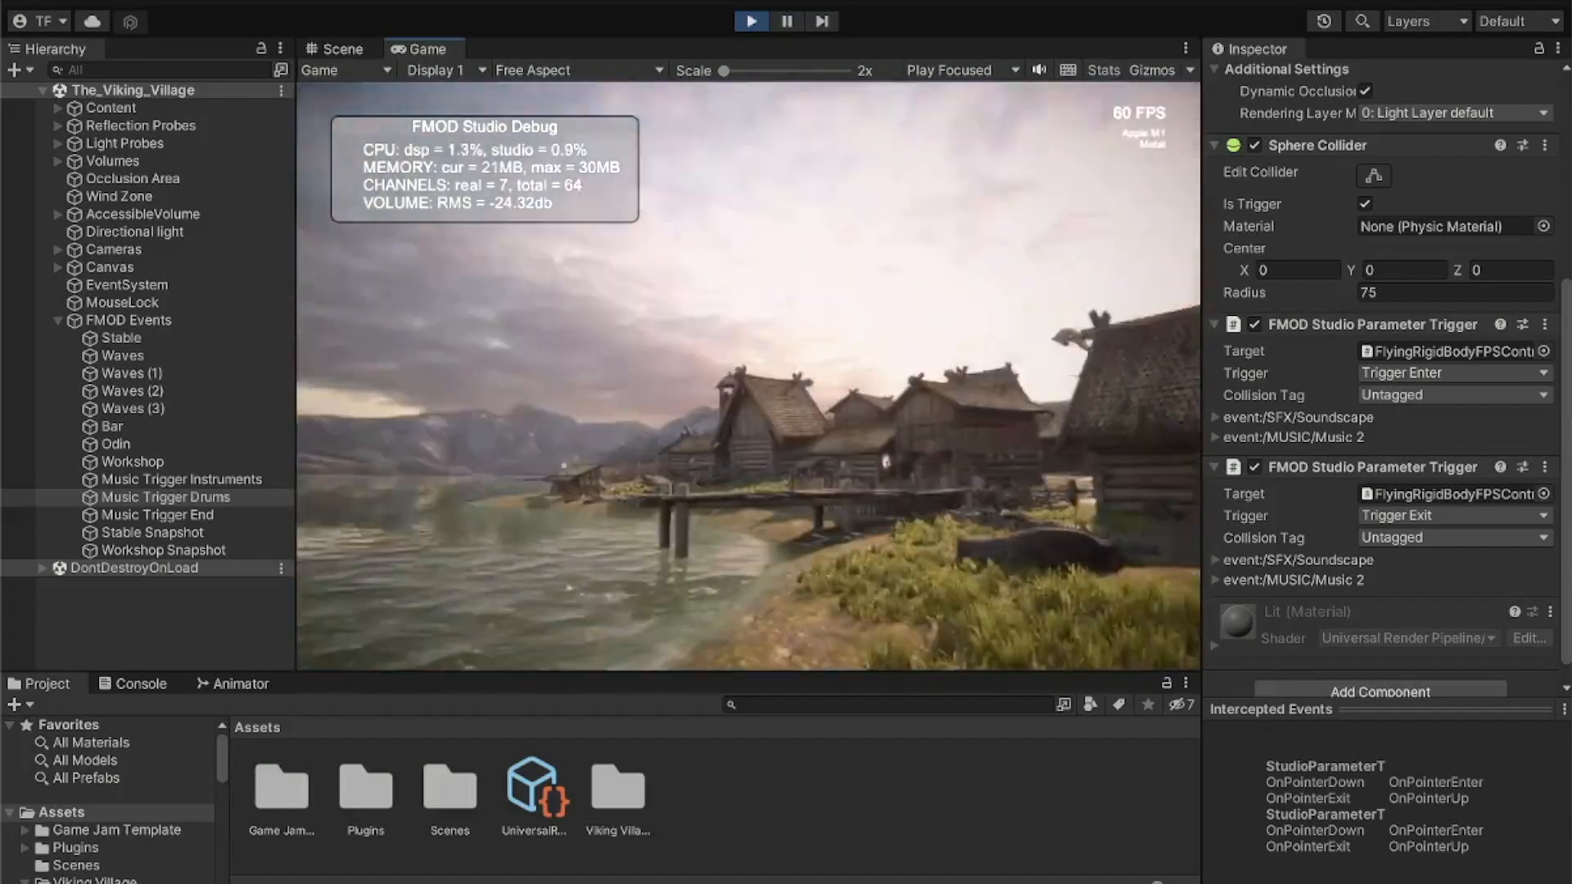